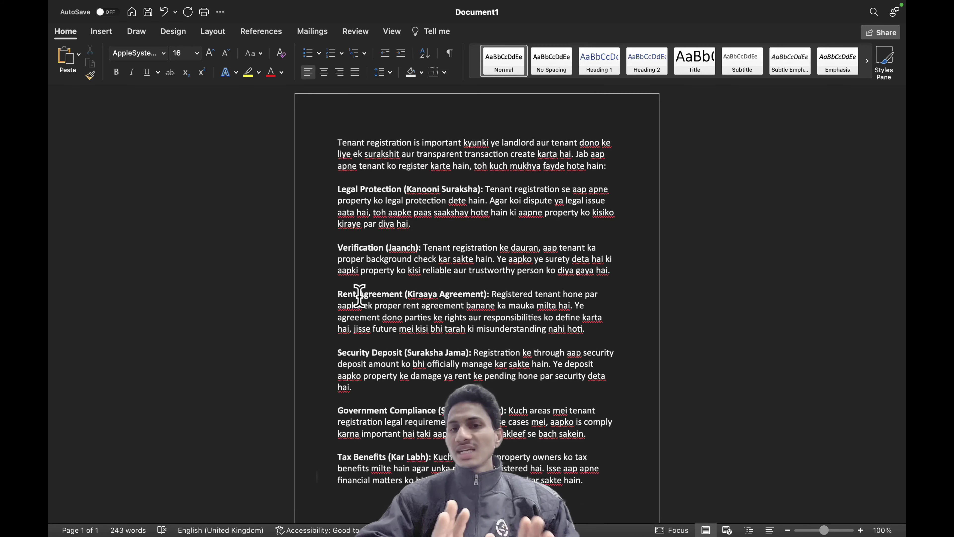
Step: Switch from the Word notes to Chrome and open the bookmarked Delhi Police citizen portal
scroll(359, 295, down, 2)
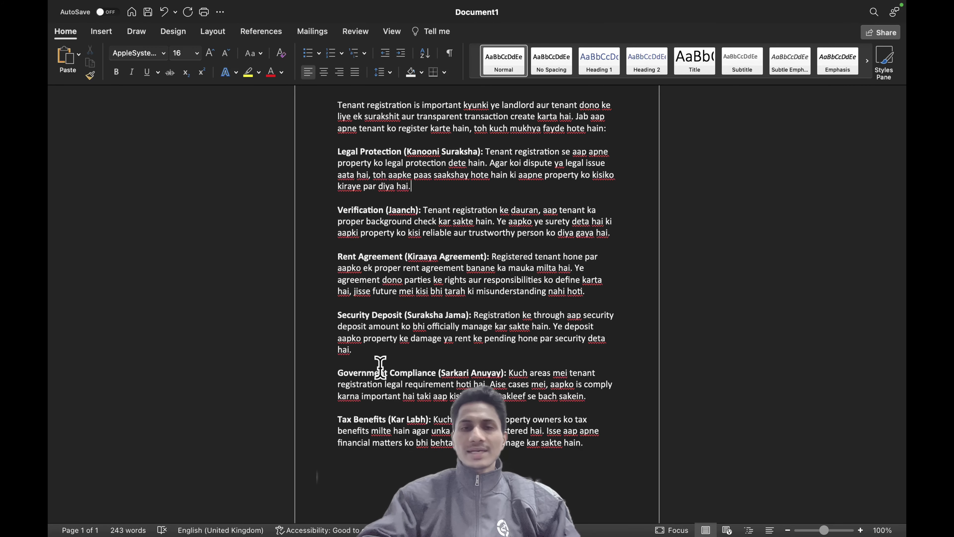
key(super+Tab)
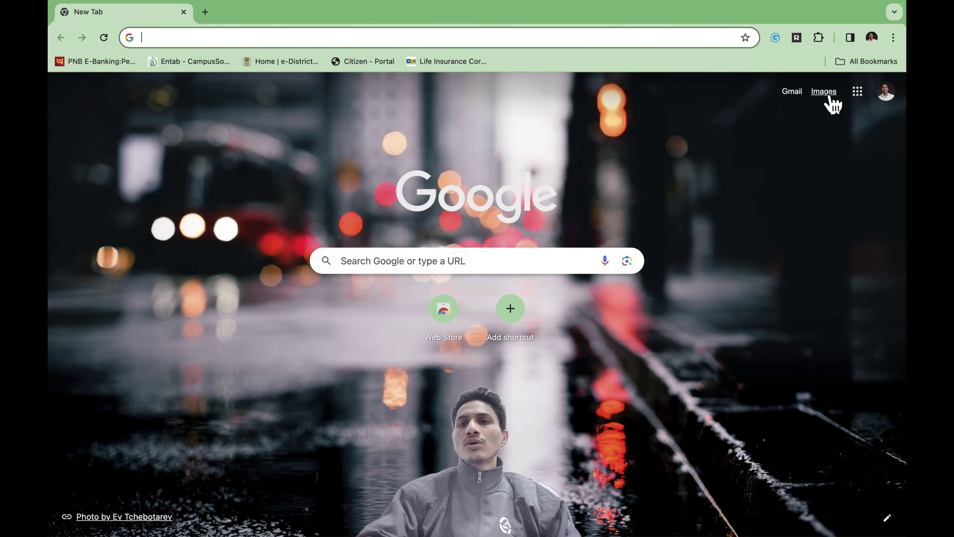
click(858, 63)
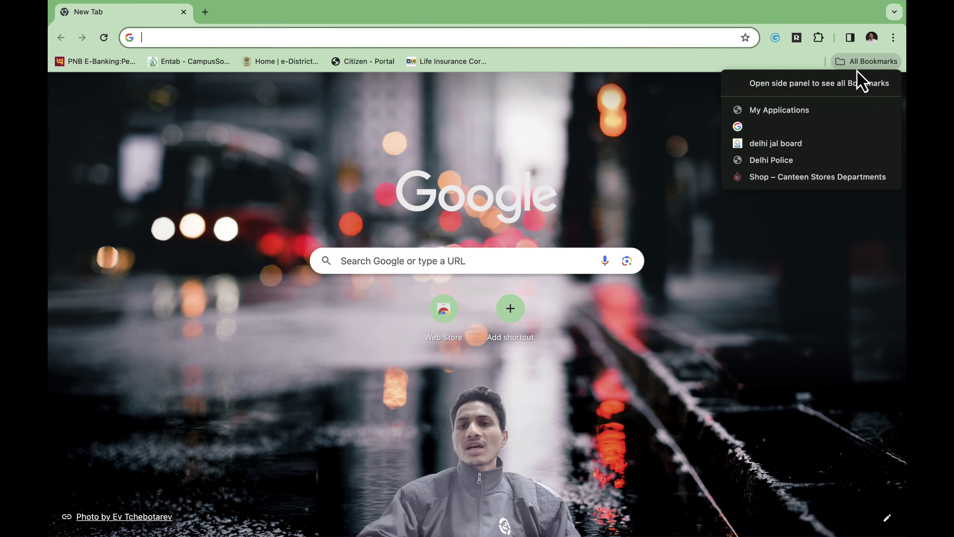
click(755, 160)
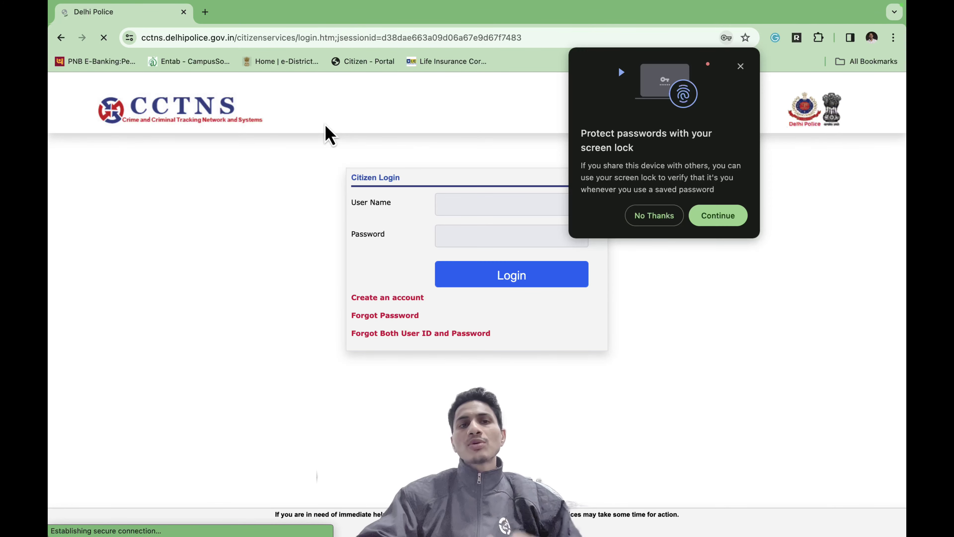
Step: Go to the Delhi Police website at delhipolice.gov.in and decline the screen-lock protection for saved passwords
click(259, 36)
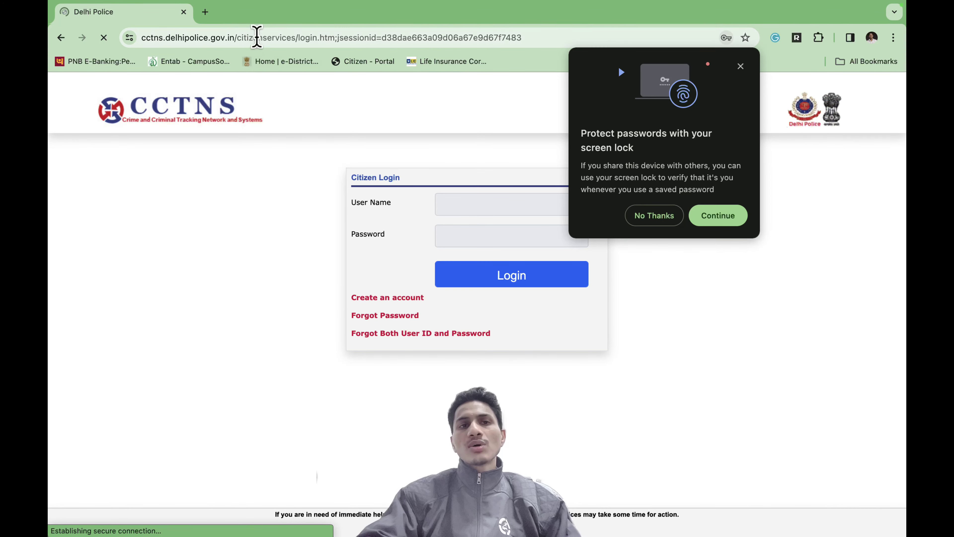
text(de)
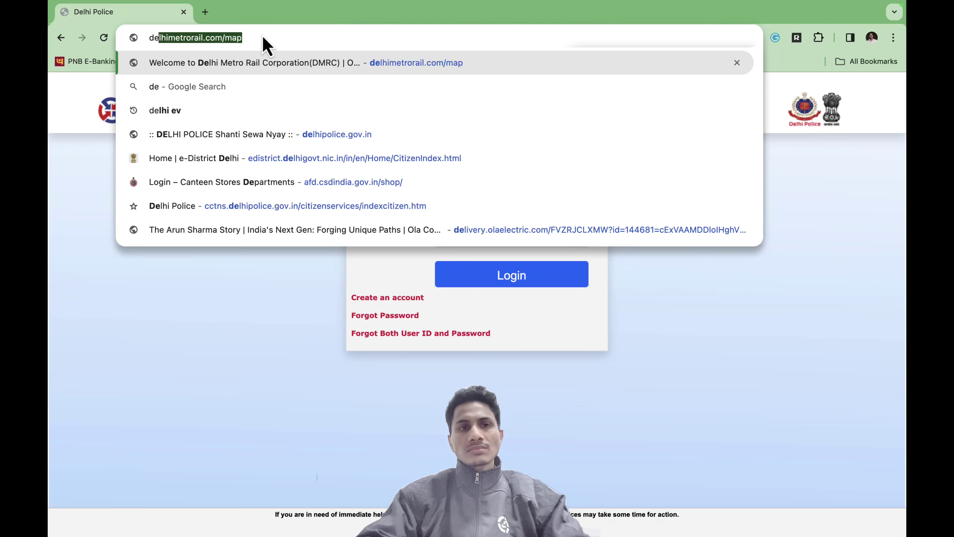
click(282, 137)
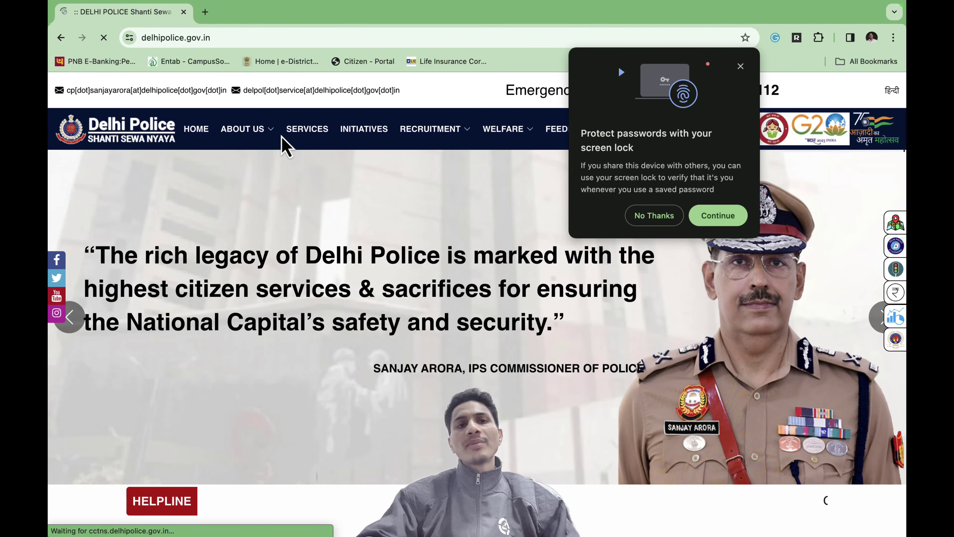
click(672, 214)
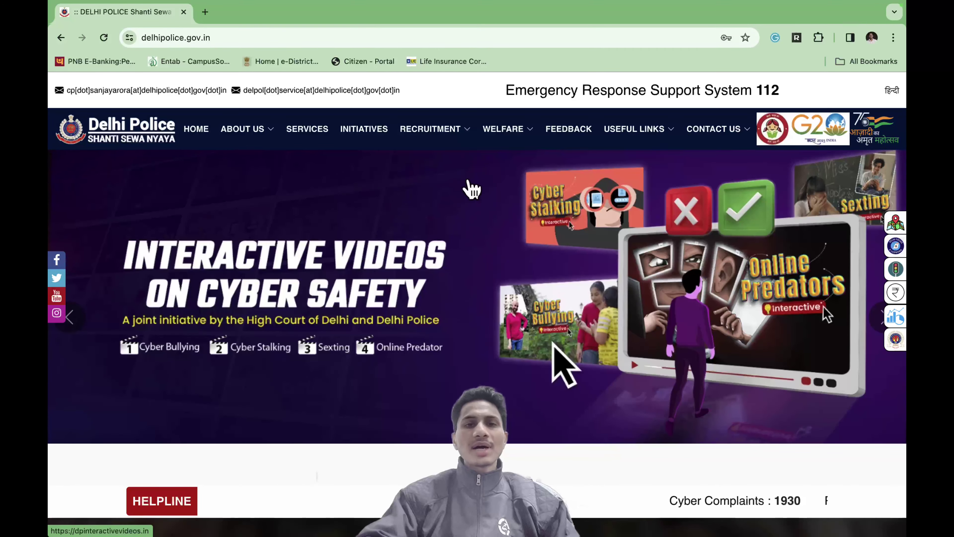
Step: Dismiss the Energy Saver notice and open the Domestic Help/Tenant Registration citizen service
scroll(513, 421, down, 10)
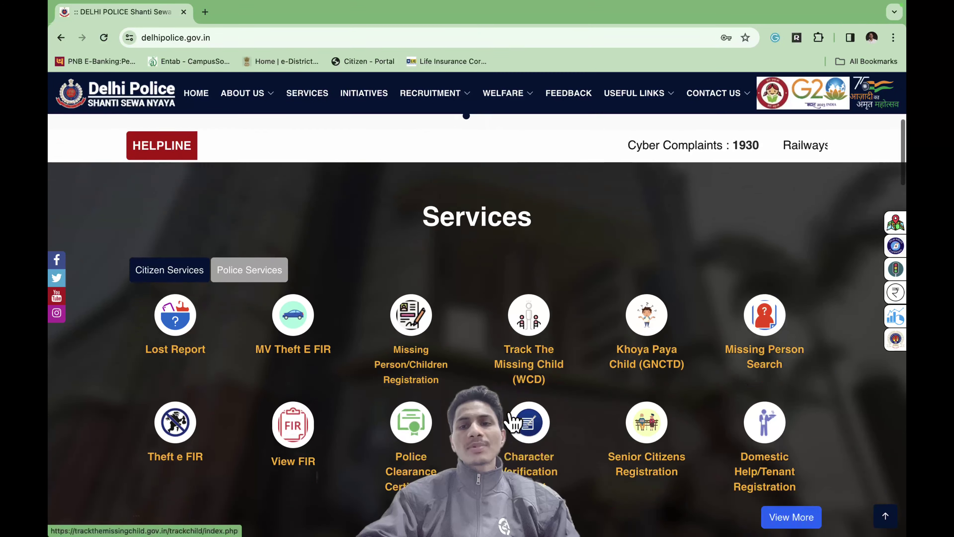
scroll(513, 421, down, 3)
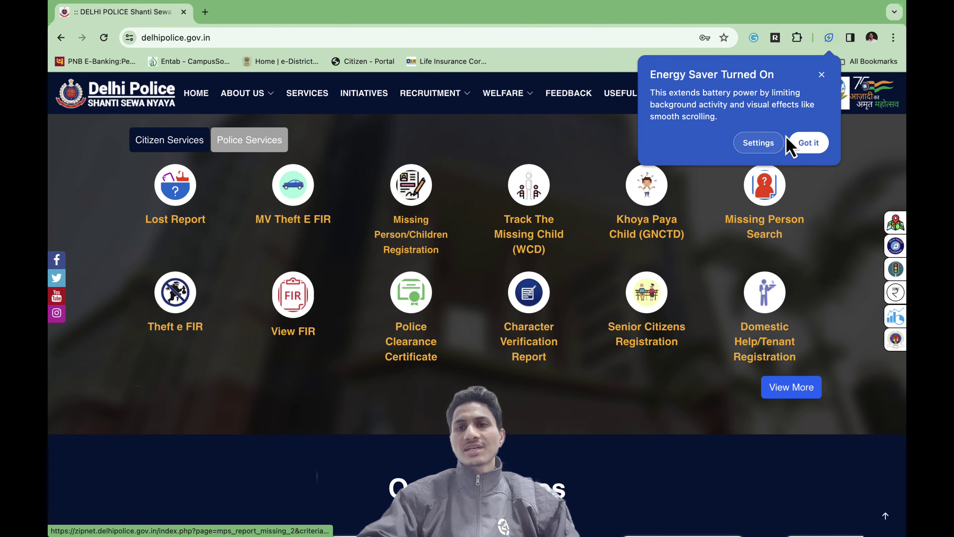
click(805, 144)
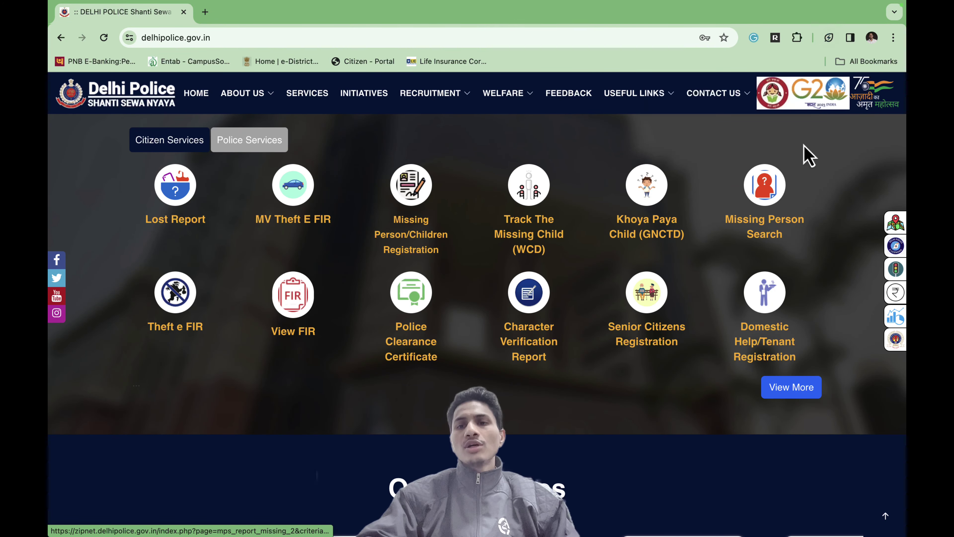
click(764, 336)
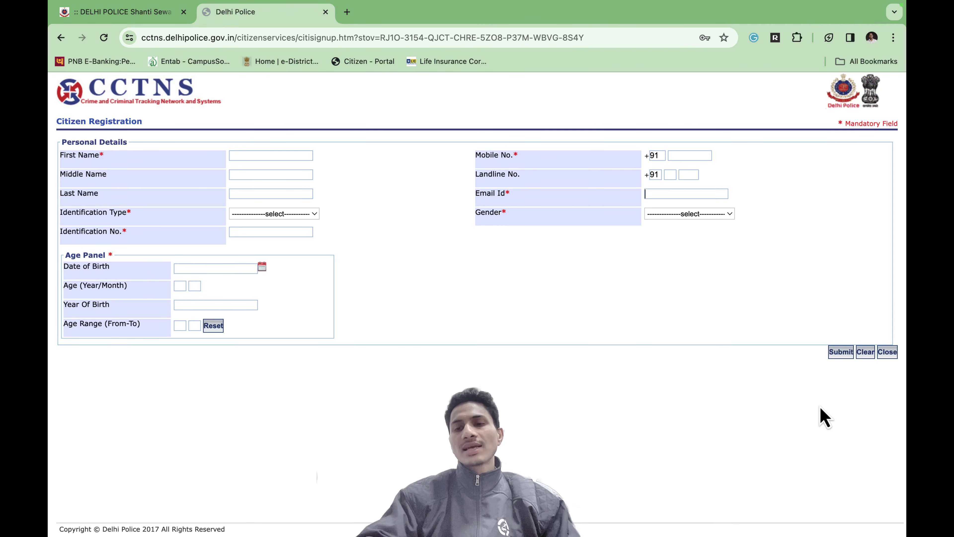
Step: Close the blank Citizen Registration form and log in to the citizen portal with the saved user name and password
click(890, 357)
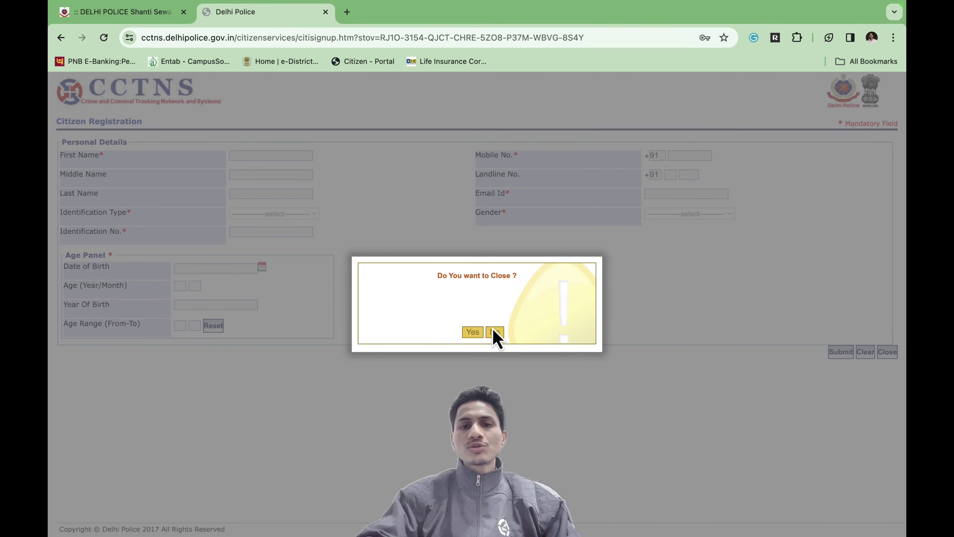
click(473, 332)
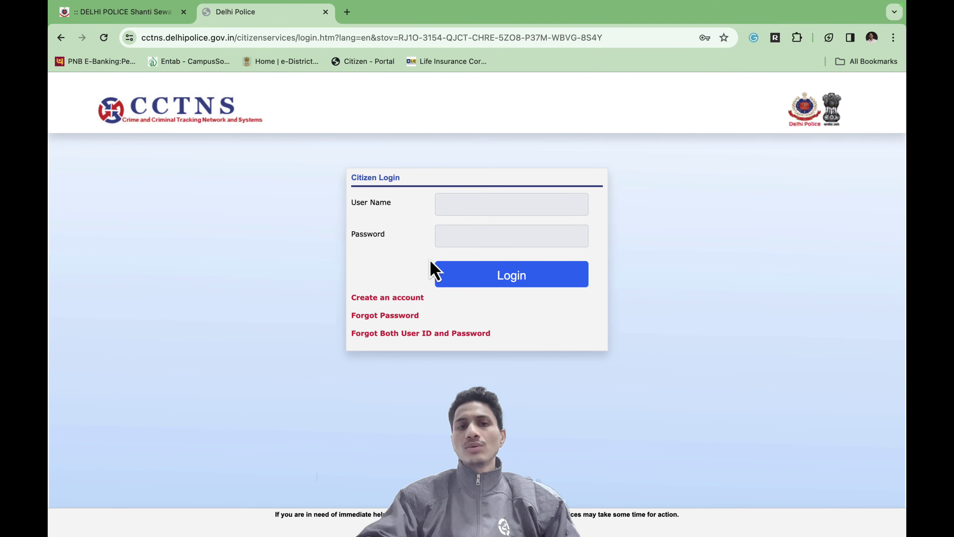
click(456, 240)
click(515, 271)
click(492, 204)
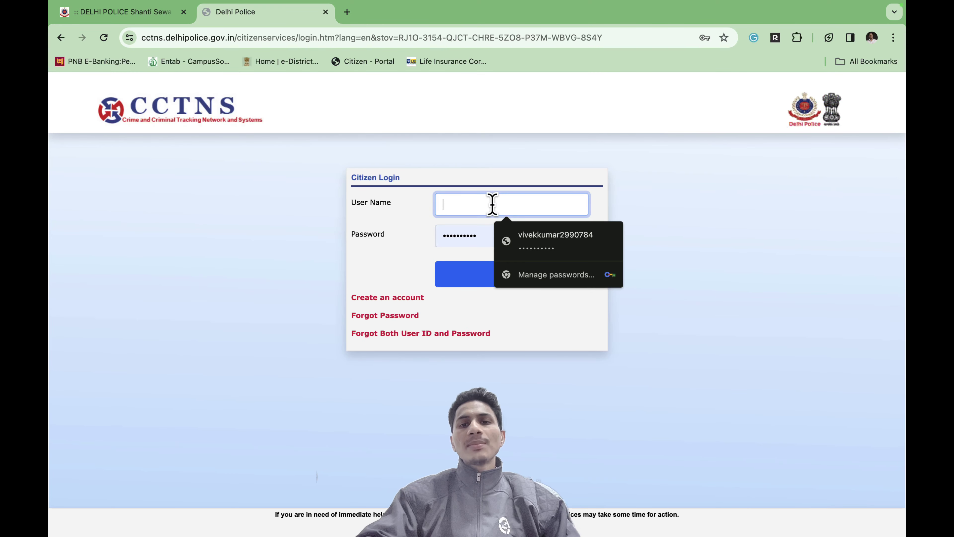
click(525, 240)
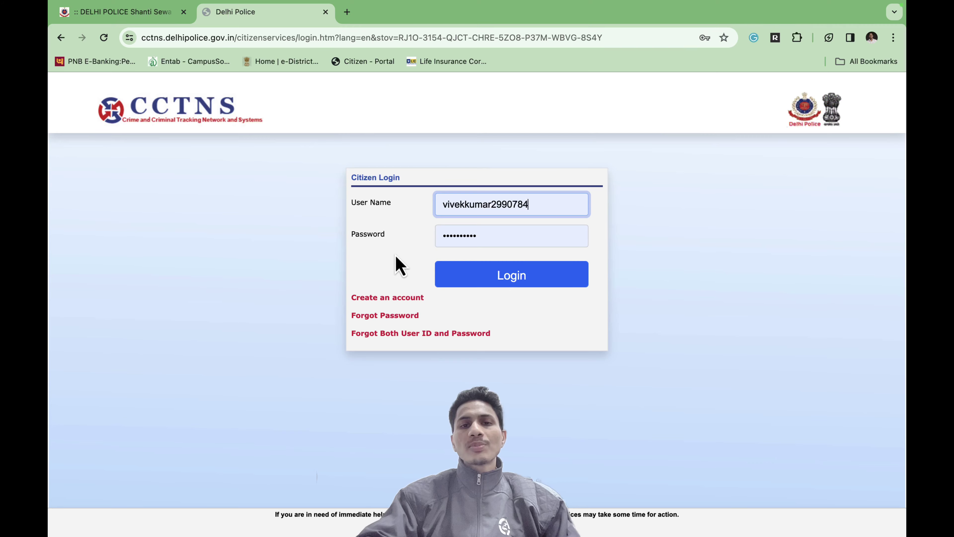
click(516, 281)
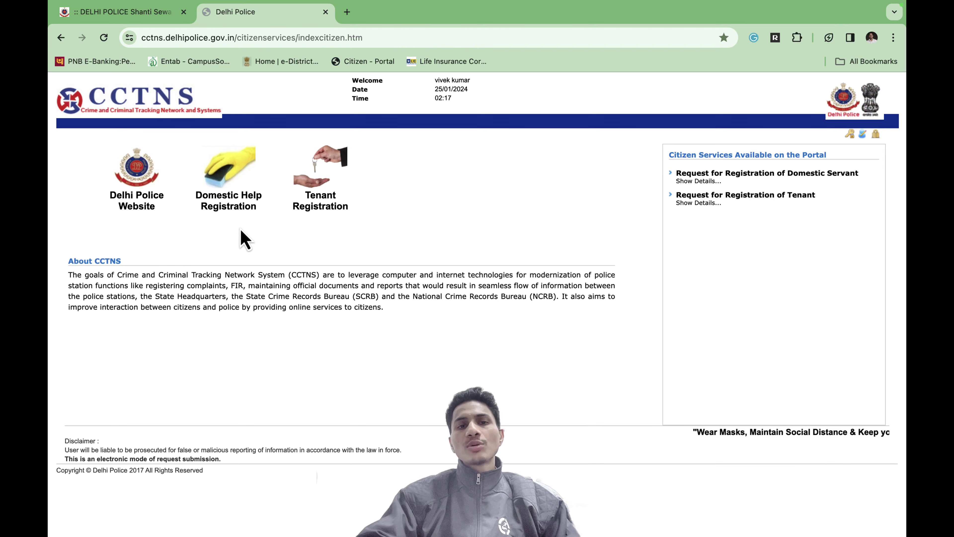
Step: Open a new tenant registration request from the portal's Tenant Registration service
mouse_move(318, 210)
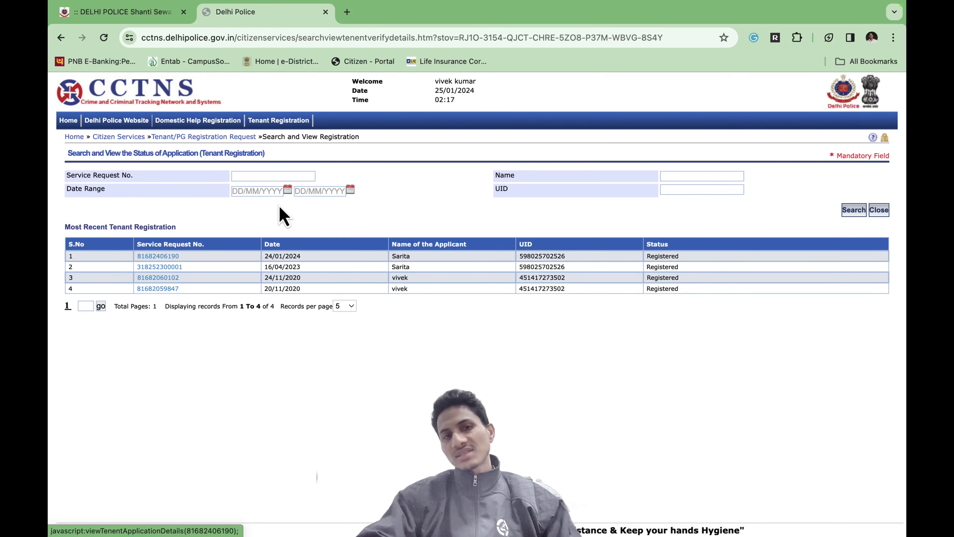
mouse_move(283, 120)
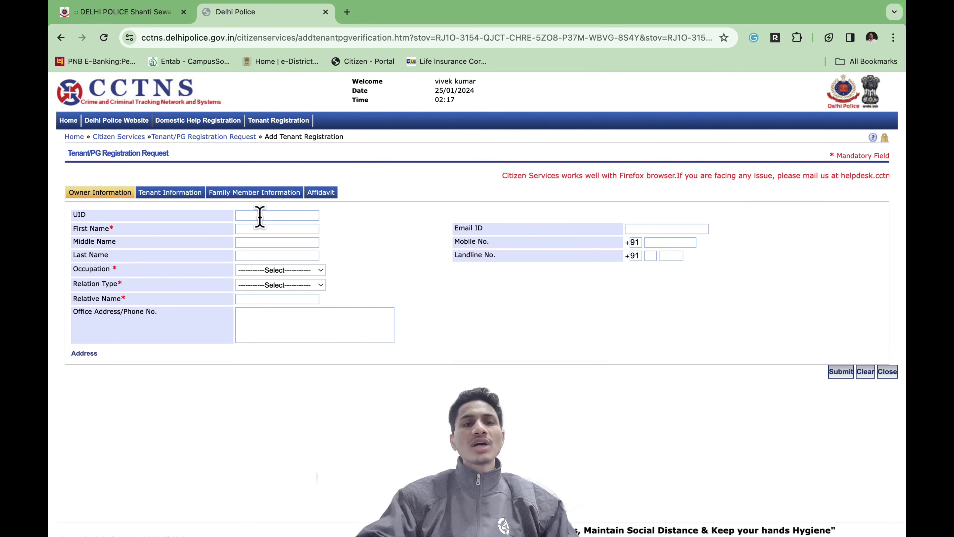
Step: Examine the Owner Information fields, including the occupation and relation type choices, relative name and address section
click(249, 241)
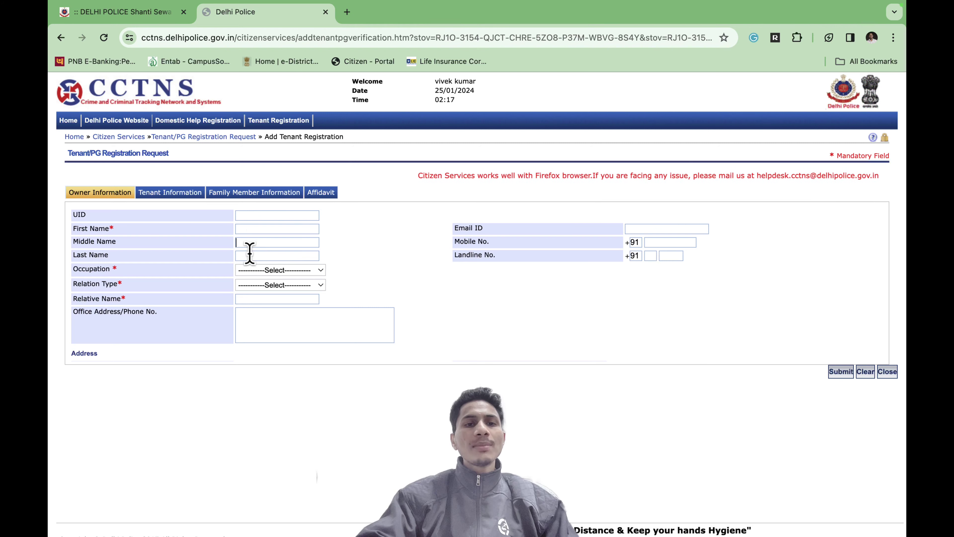
click(290, 270)
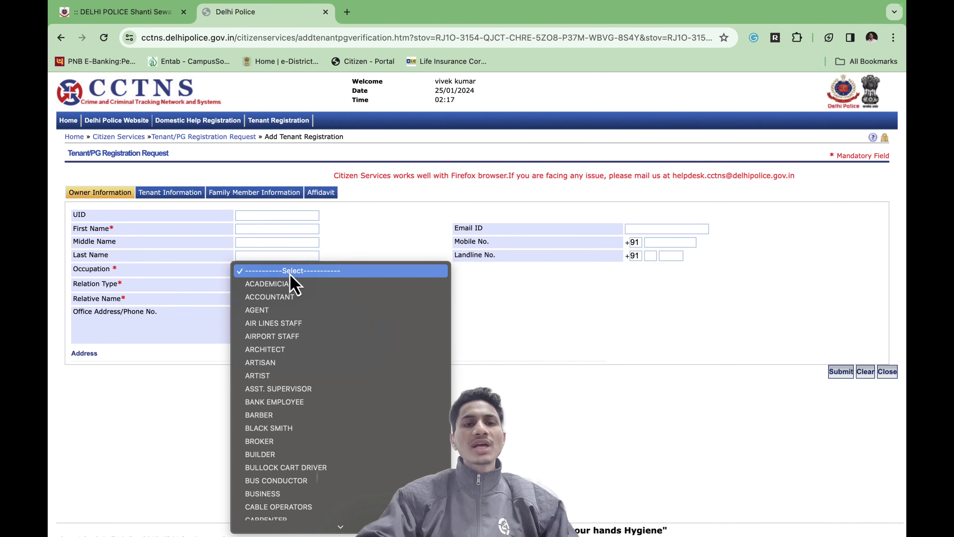
click(291, 274)
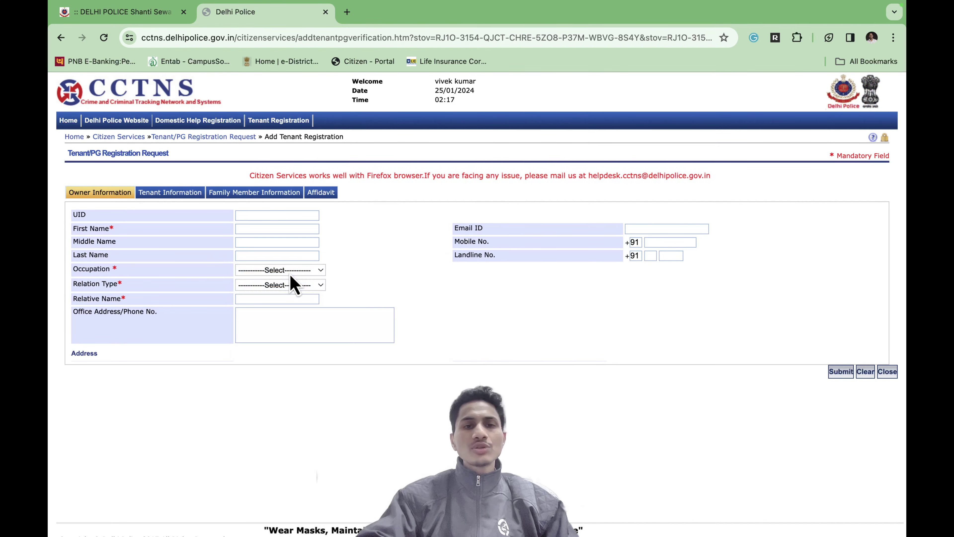
click(294, 286)
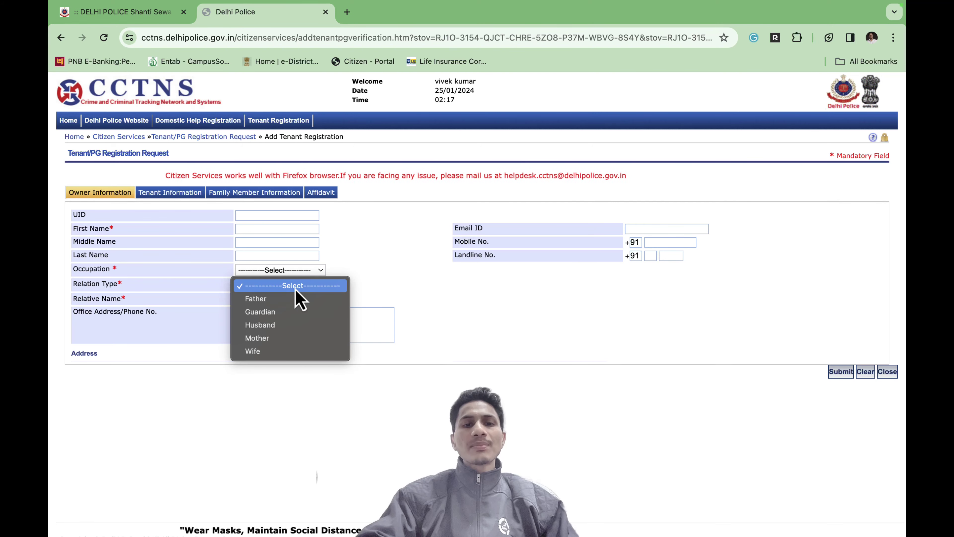
click(303, 288)
click(305, 298)
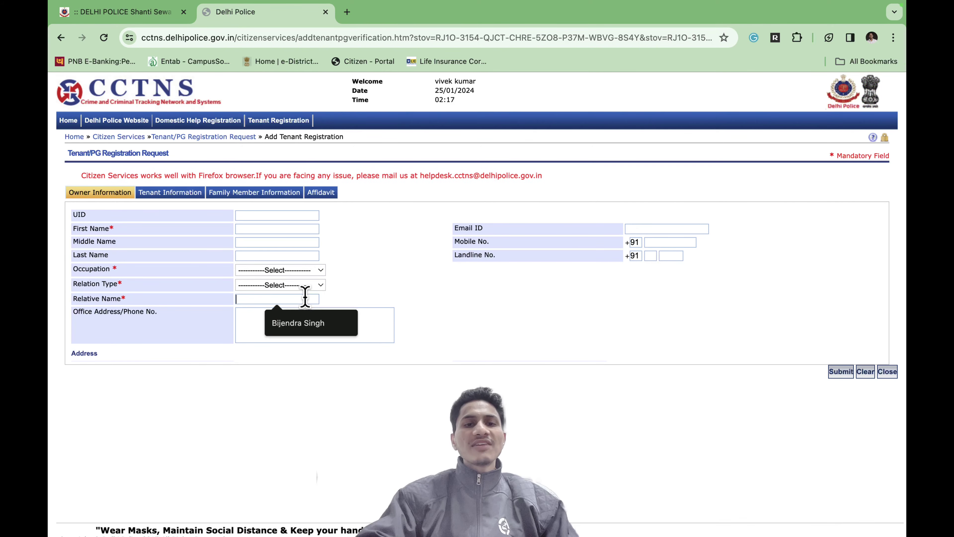
scroll(335, 283, down, 3)
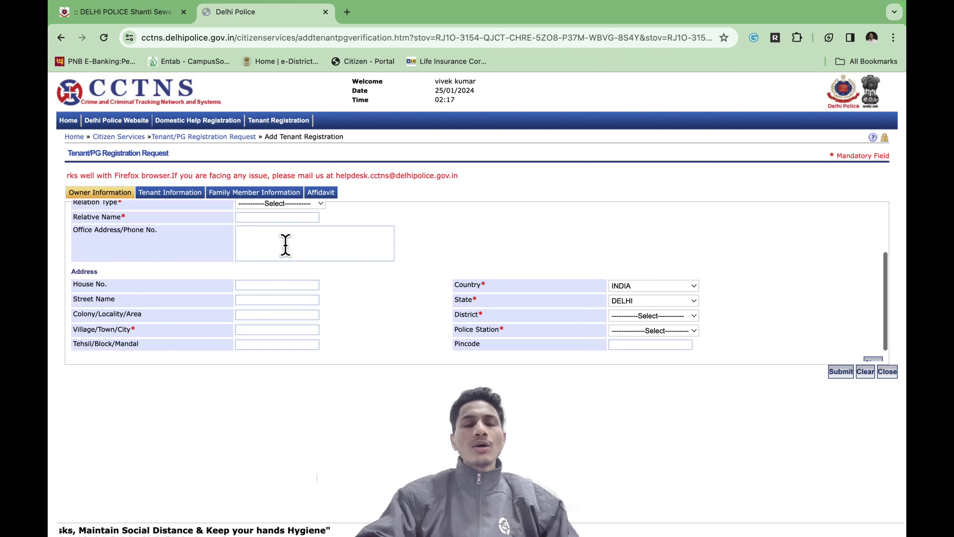
scroll(421, 246, up, 3)
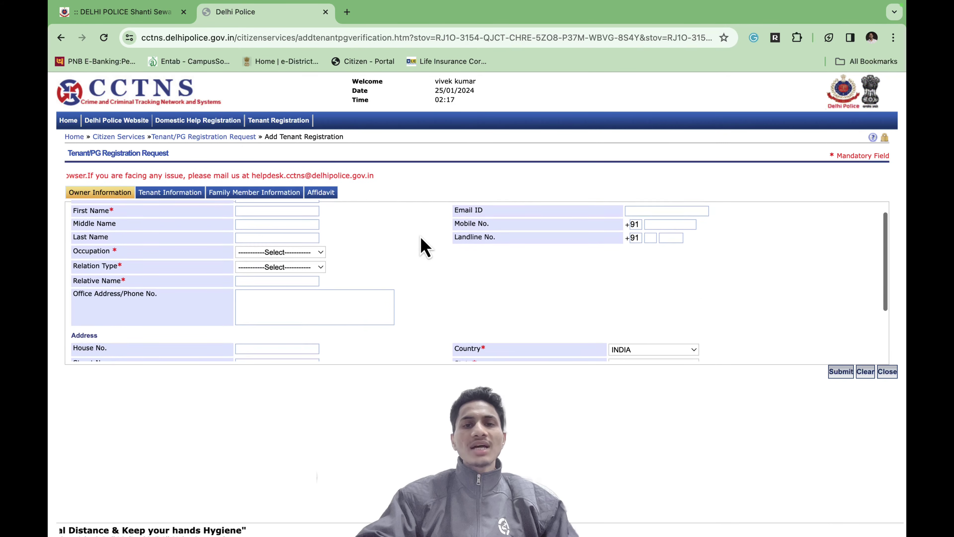
scroll(420, 246, up, 1)
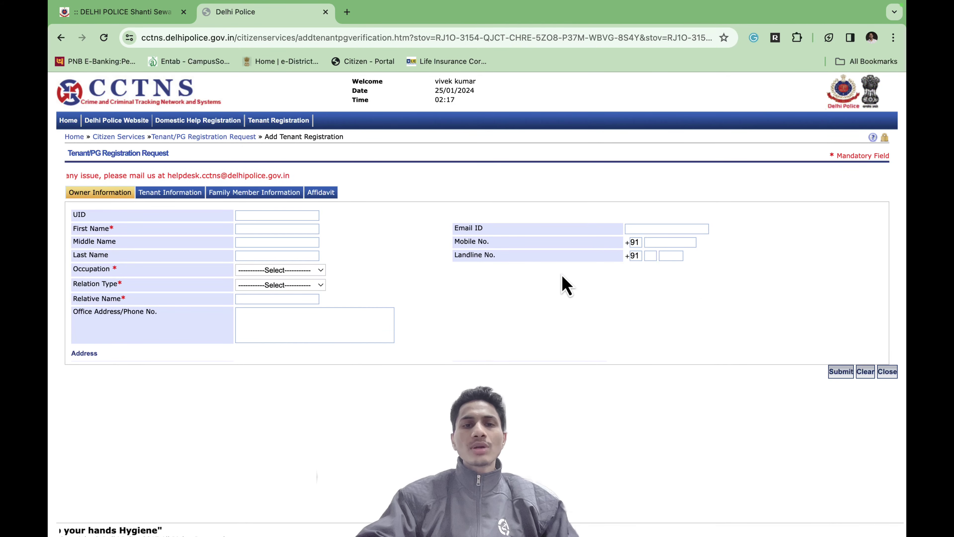
scroll(550, 284, down, 3)
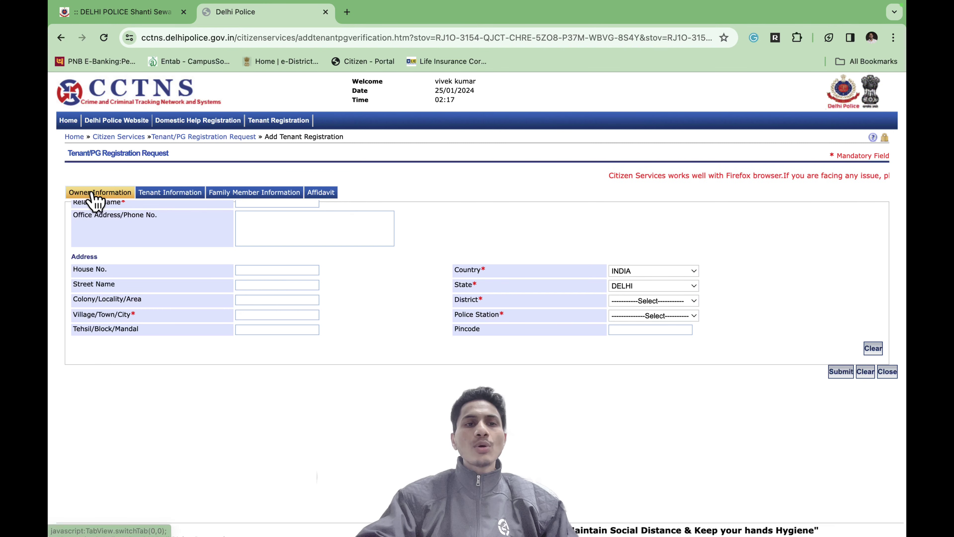
Step: Examine the tenant's Personal Information fields, including the accepted address verification document types, contact numbers and purpose of tenancy
click(150, 196)
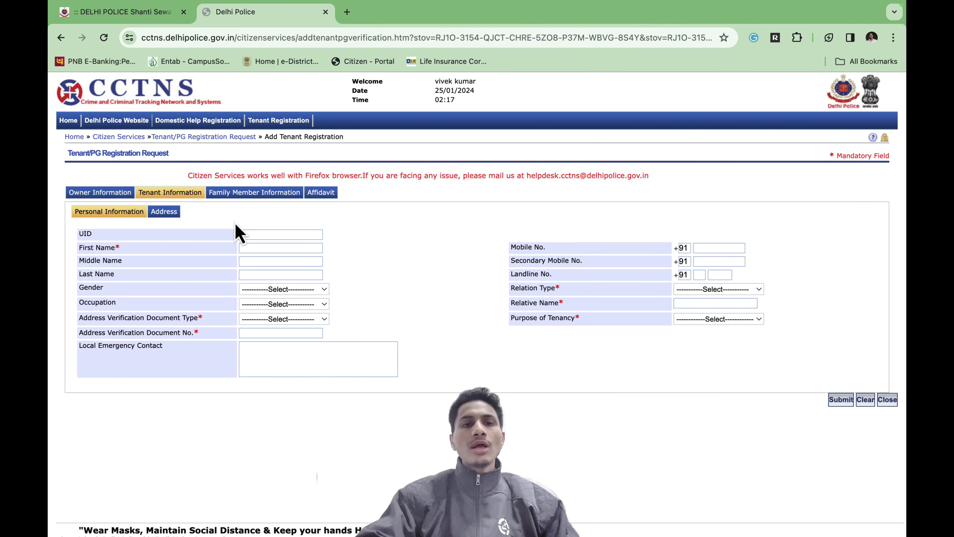
click(254, 235)
click(251, 215)
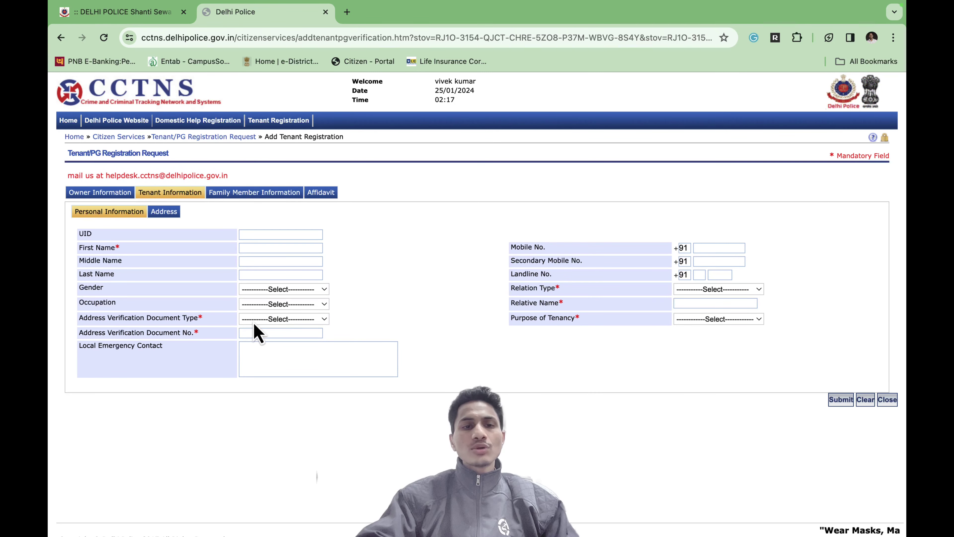
click(267, 324)
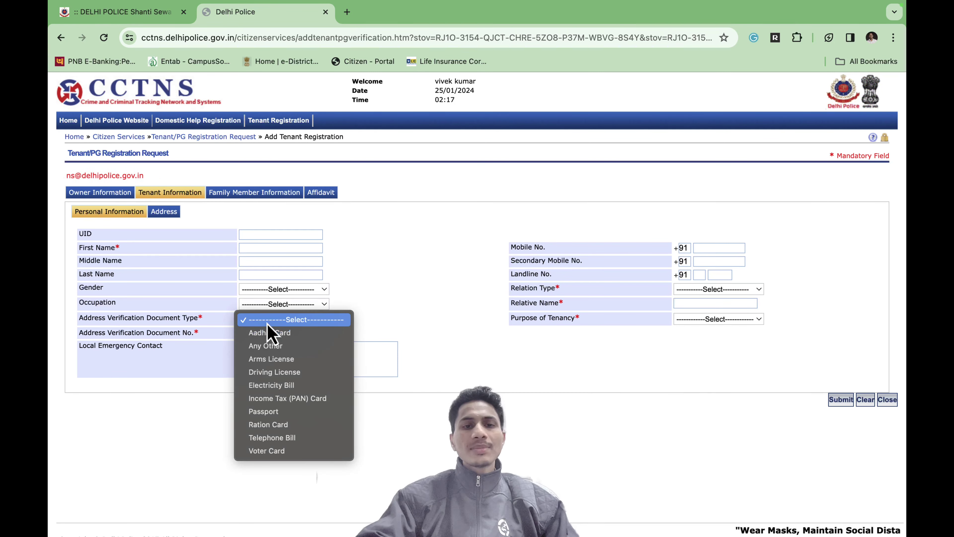
click(268, 322)
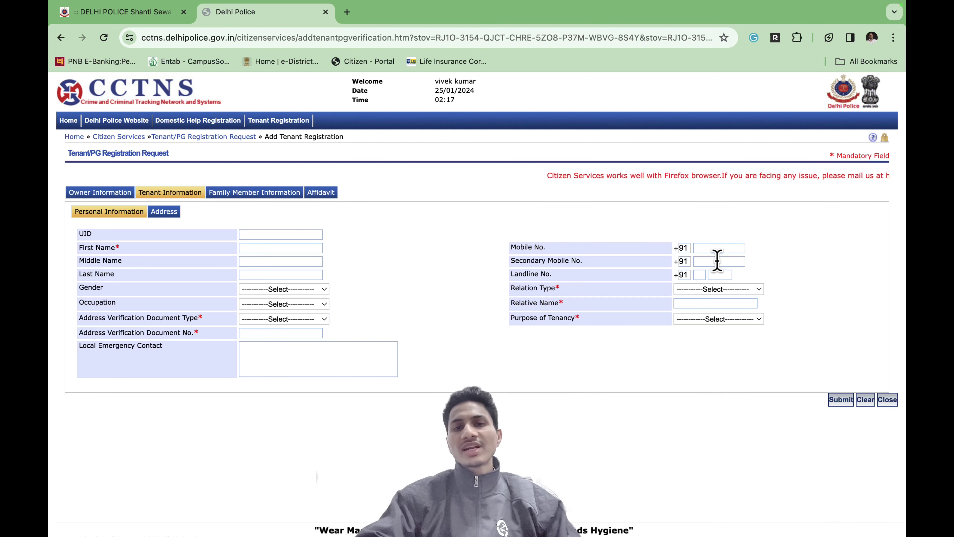
scroll(762, 285, down, 2)
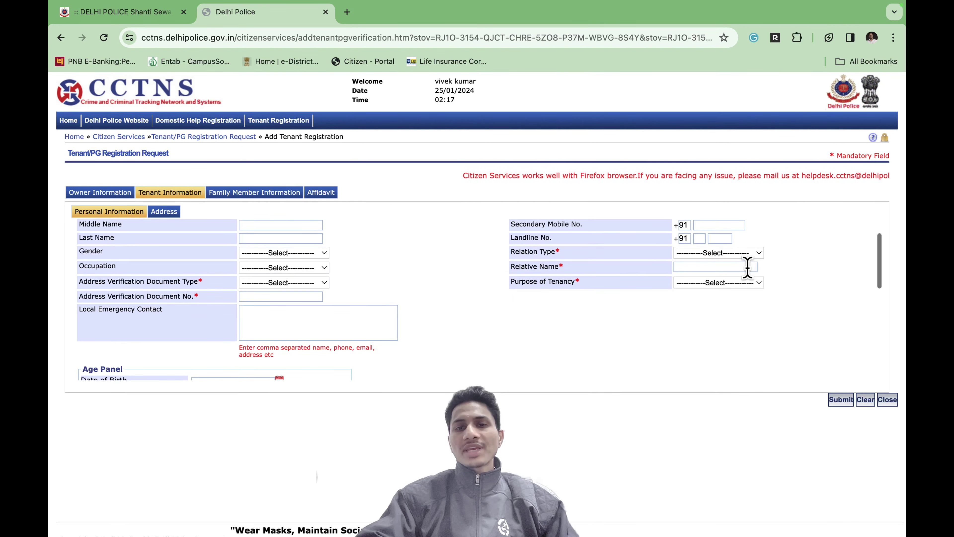
scroll(526, 270, up, 2)
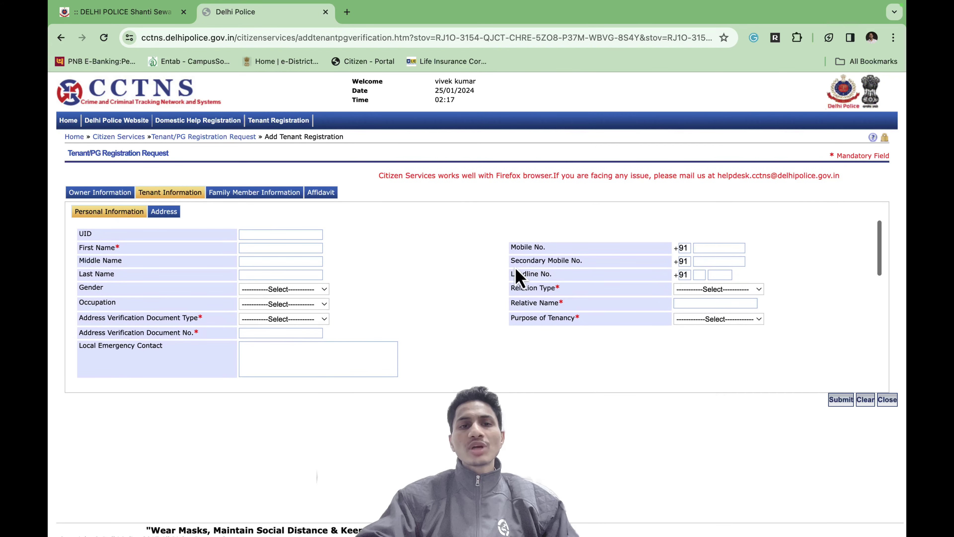
scroll(413, 259, down, 1)
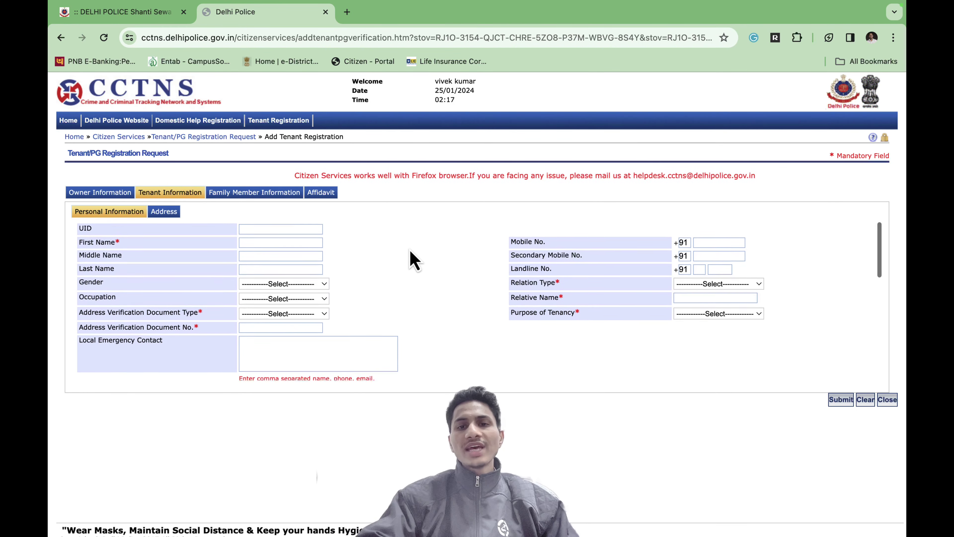
Step: Examine the rest of the tenant's Personal Information form, including the relation type choices, Age Panel, and photo and identity document upload requirements
scroll(526, 264, down, 1)
click(737, 278)
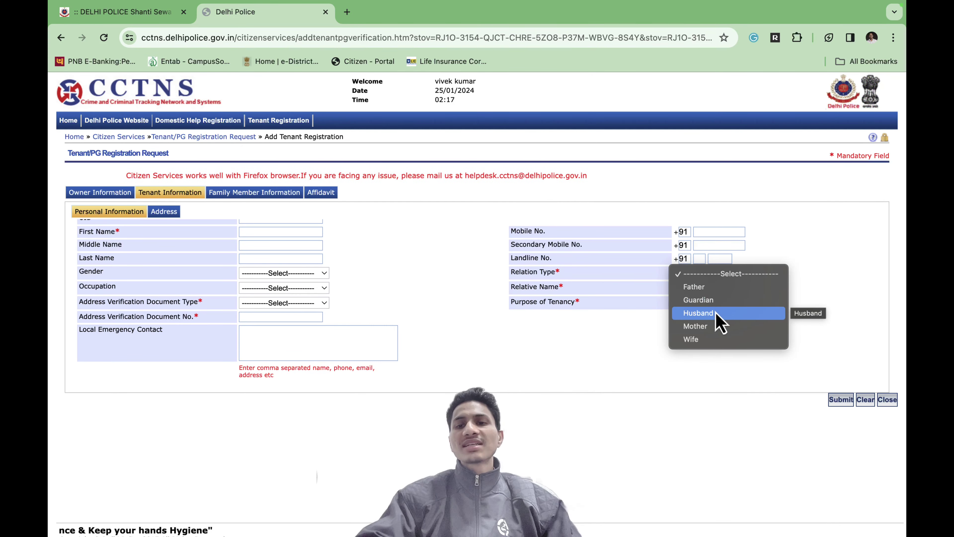
click(815, 246)
scroll(415, 290, down, 1)
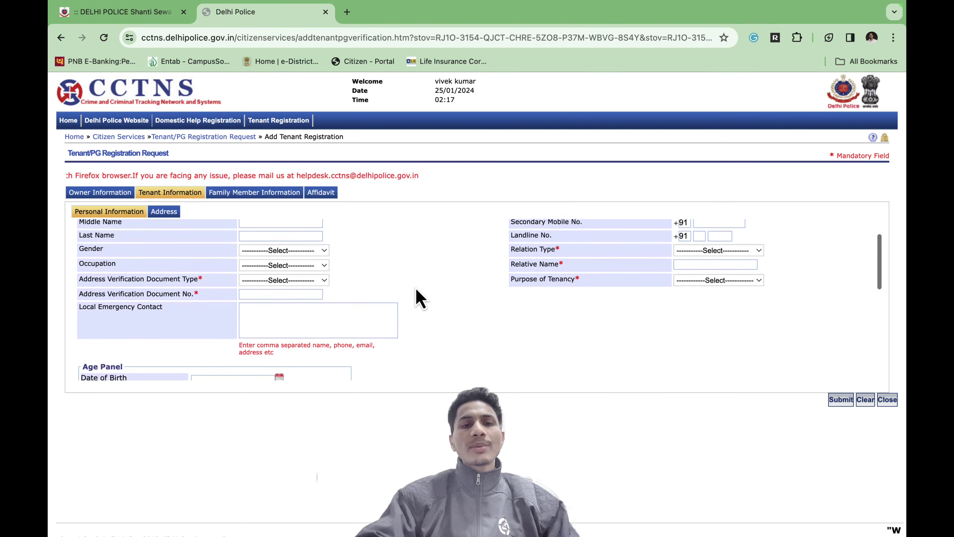
scroll(420, 299, down, 5)
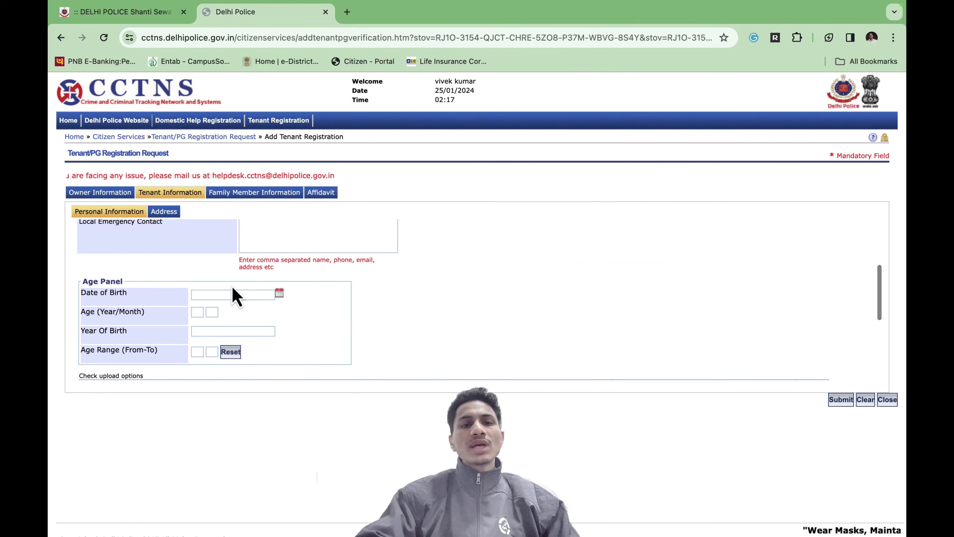
scroll(294, 320, down, 3)
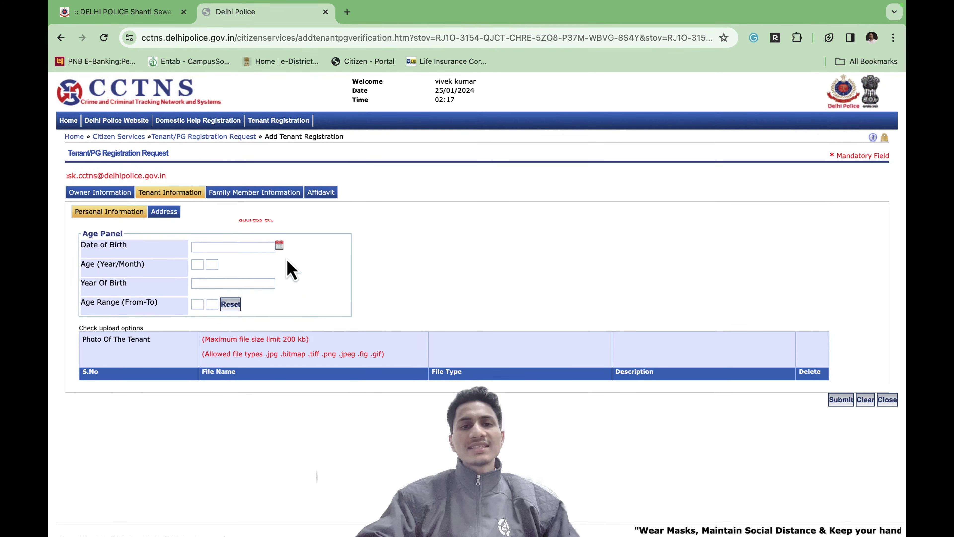
scroll(365, 287, down, 2)
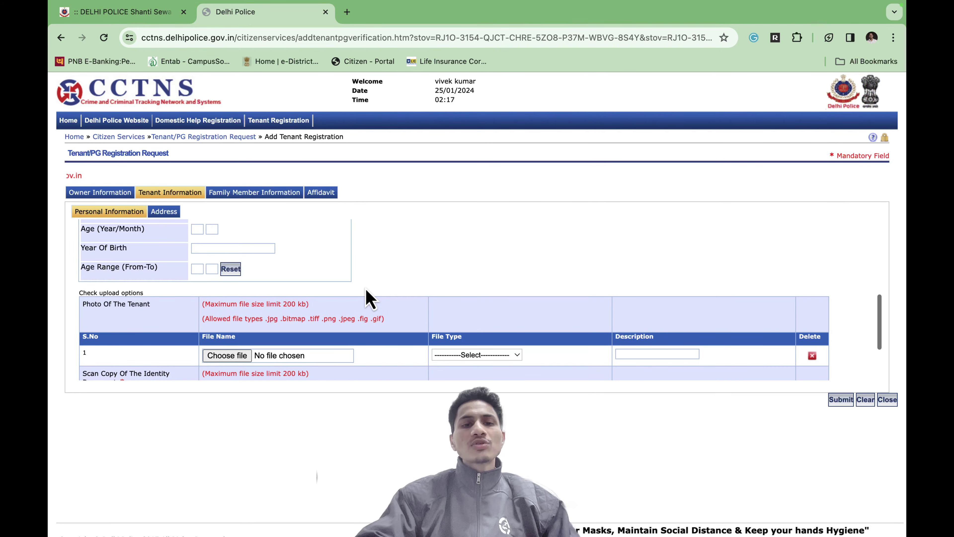
scroll(366, 289, down, 1)
scroll(366, 289, up, 2)
scroll(366, 288, down, 2)
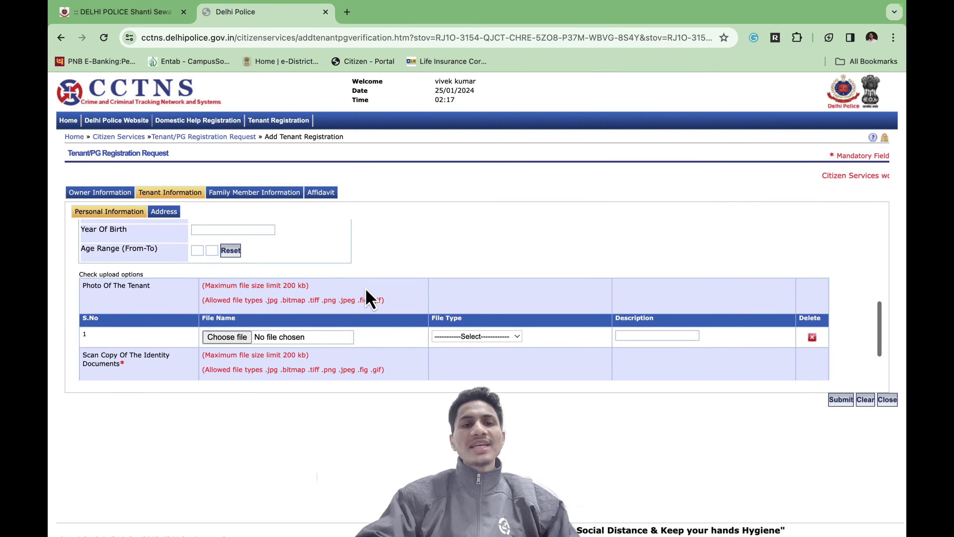
scroll(365, 288, down, 3)
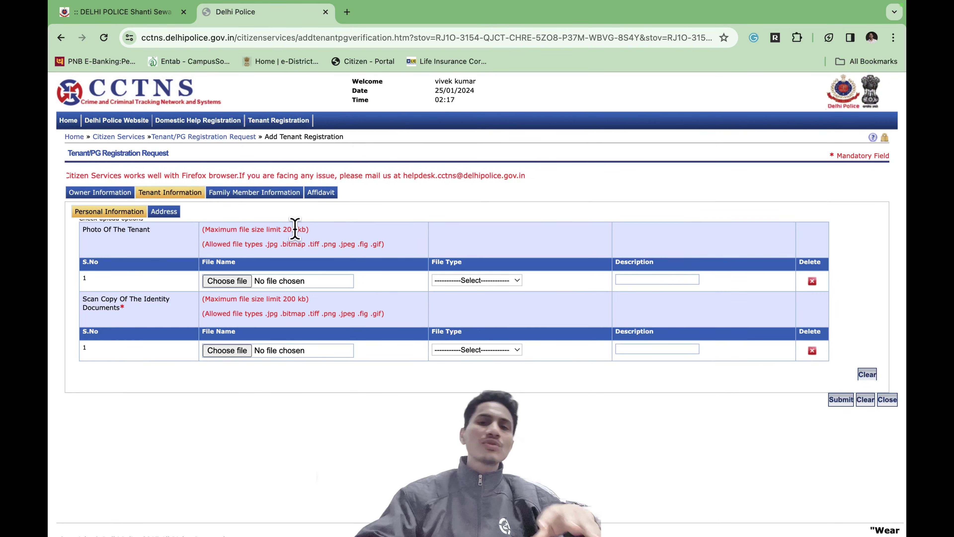
Step: Set the tenant photo's file type to Photograph and check the file type choices for the identity document scan
click(478, 280)
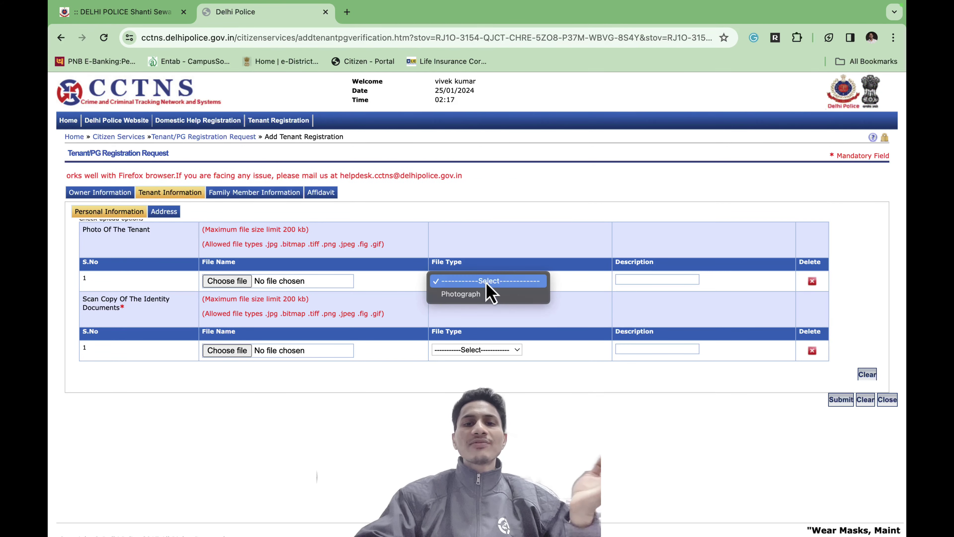
click(474, 295)
click(644, 279)
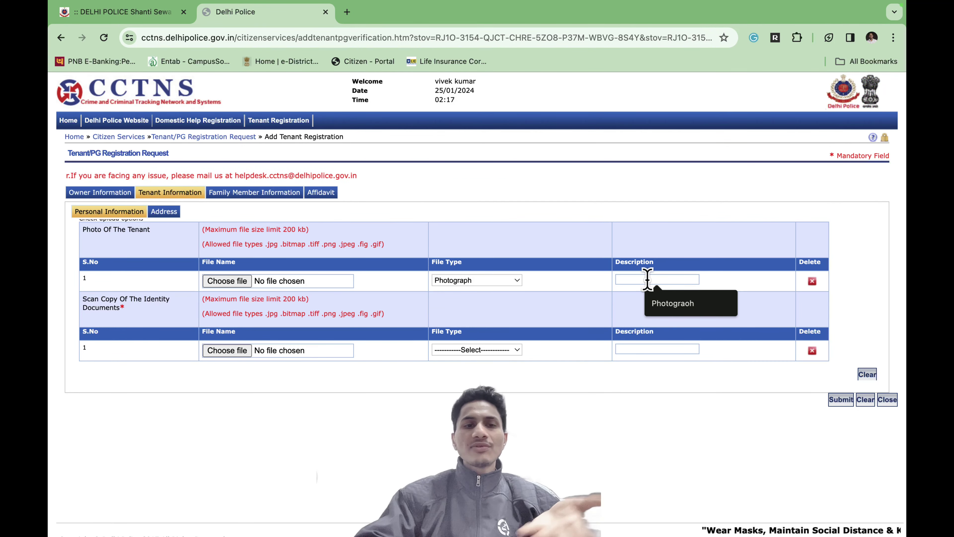
click(568, 287)
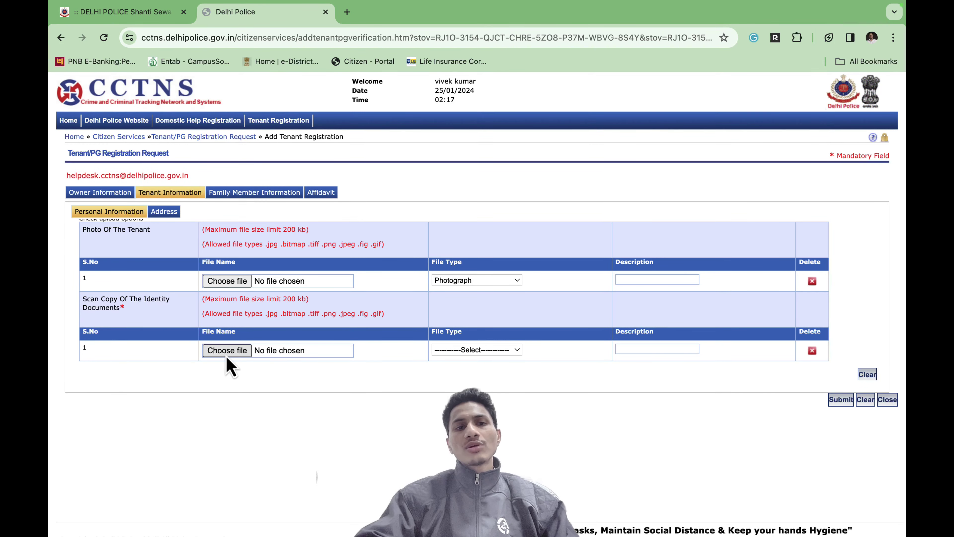
scroll(241, 349, down, 1)
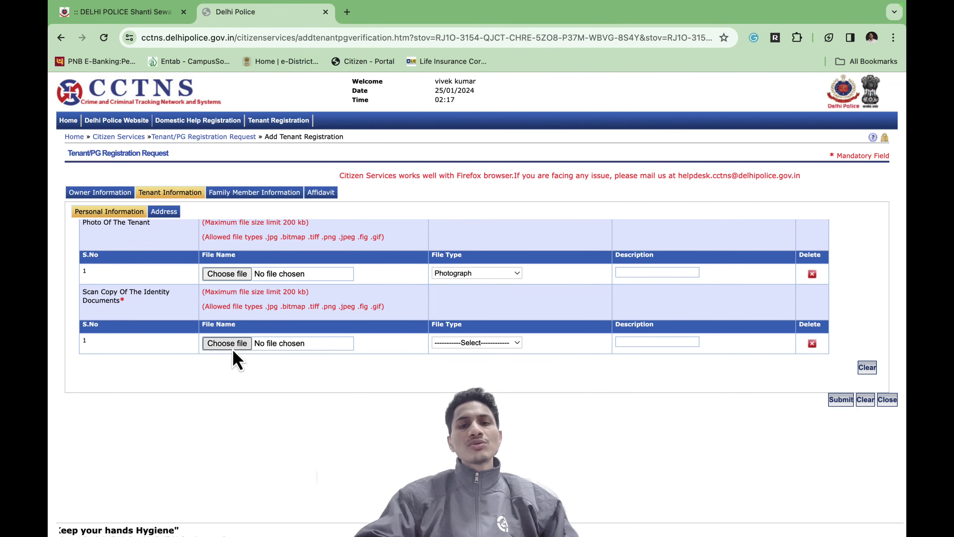
click(465, 344)
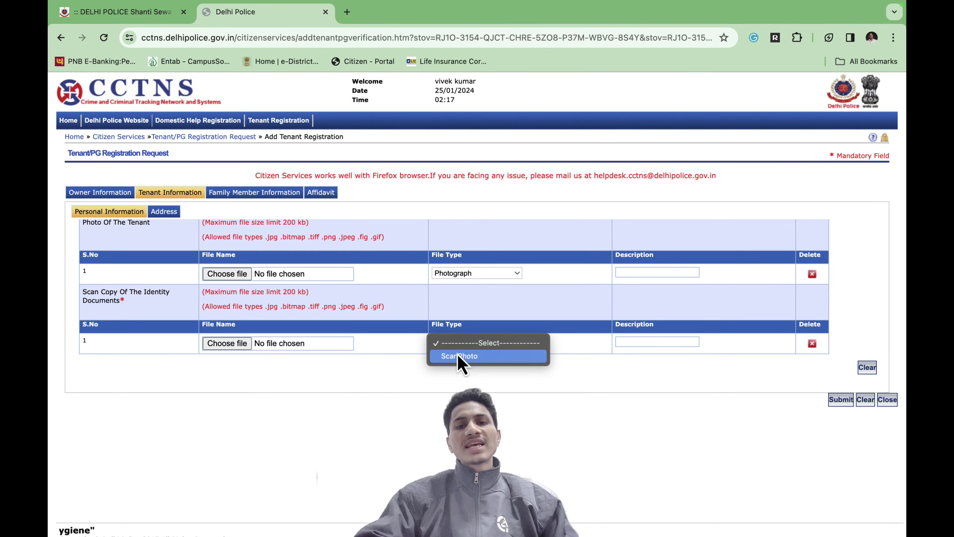
click(419, 372)
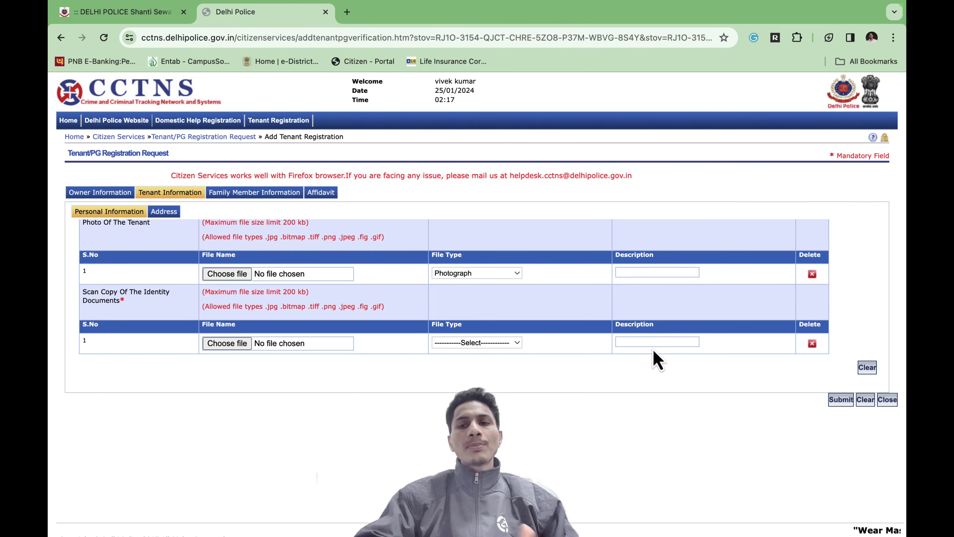
Step: Examine the tenant's address fields for the tenanted premises, previous address and permanent address
scroll(363, 315, up, 10)
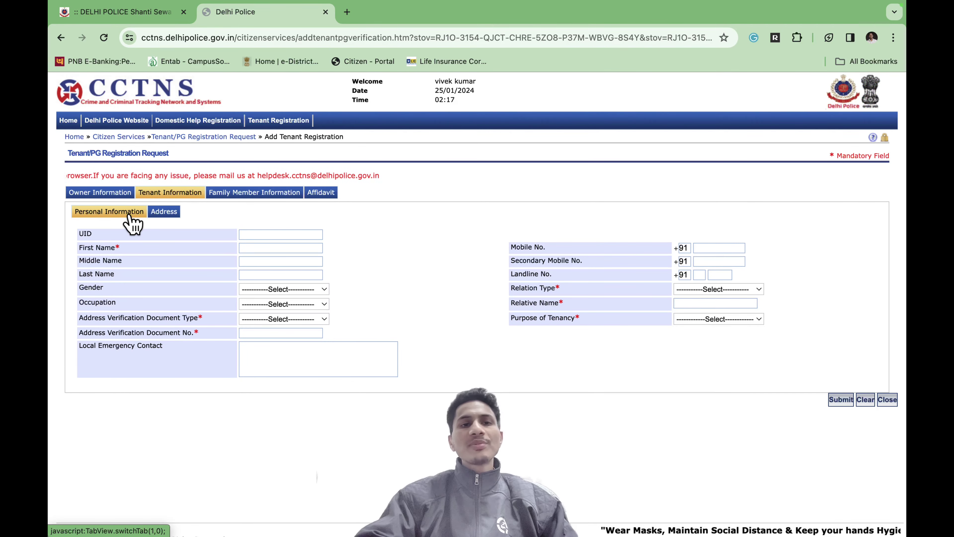
click(163, 212)
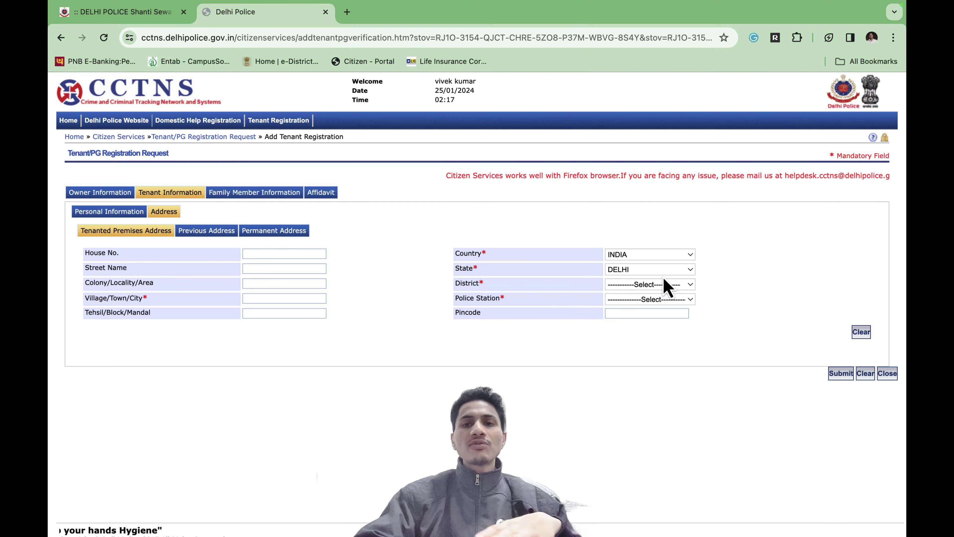
click(217, 236)
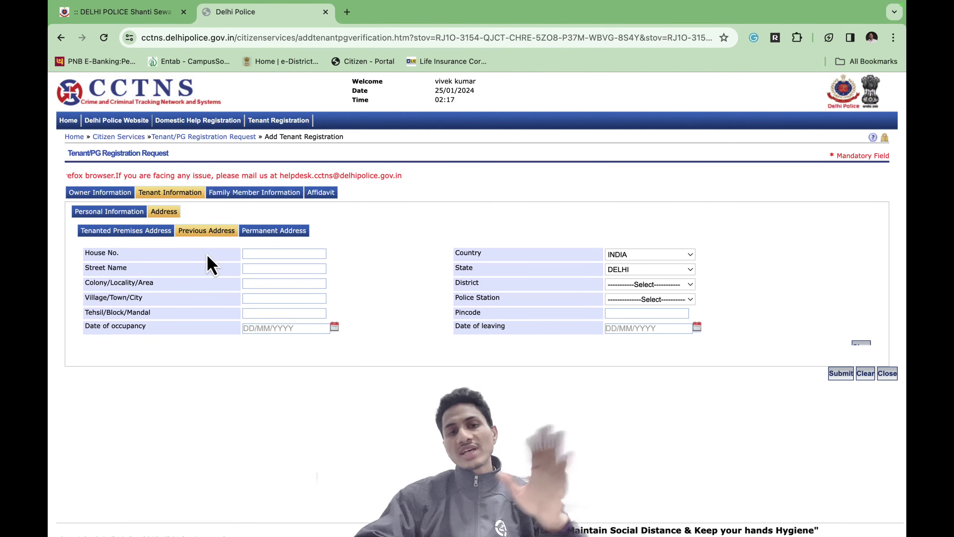
click(261, 231)
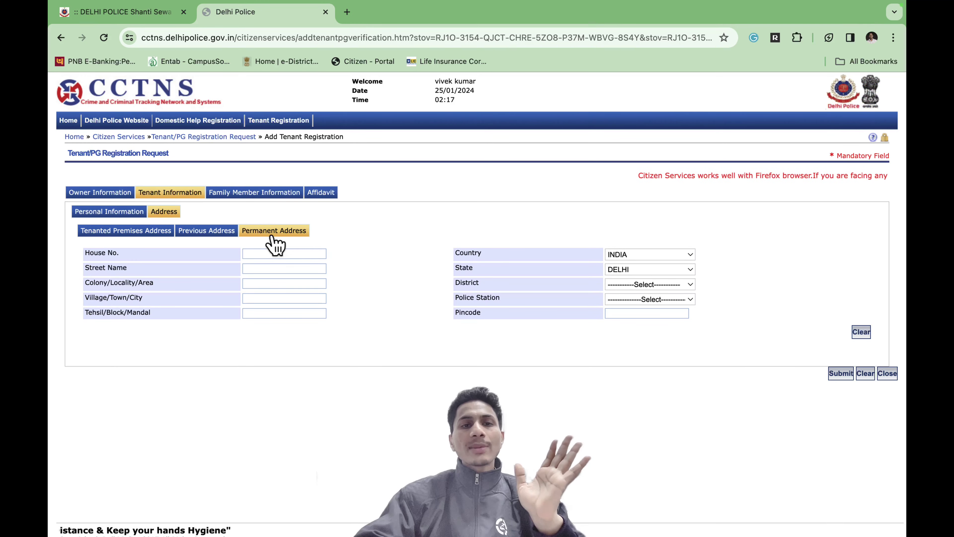
Step: Examine the Family Member Information form under both the Residing alone and Residing with Family options, and view the Affidavit section
click(253, 195)
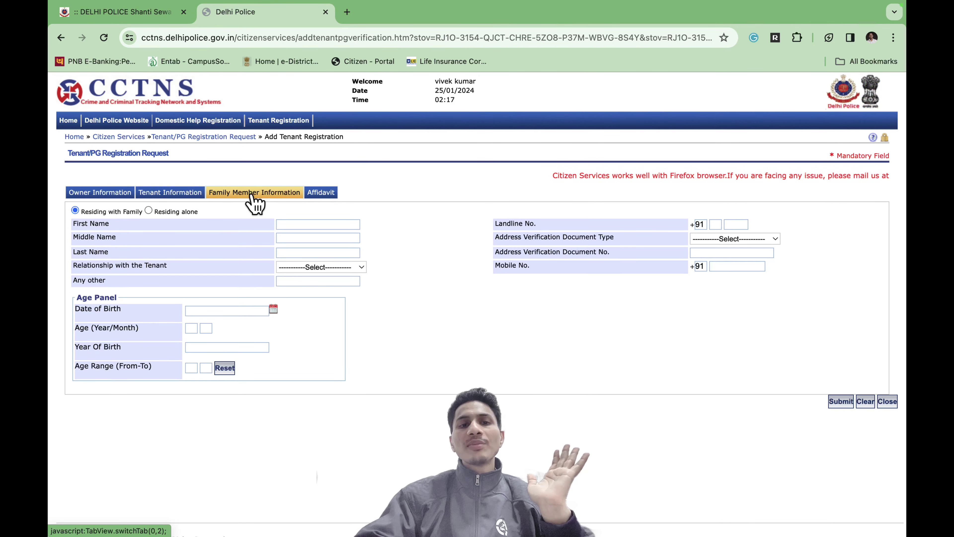
click(149, 210)
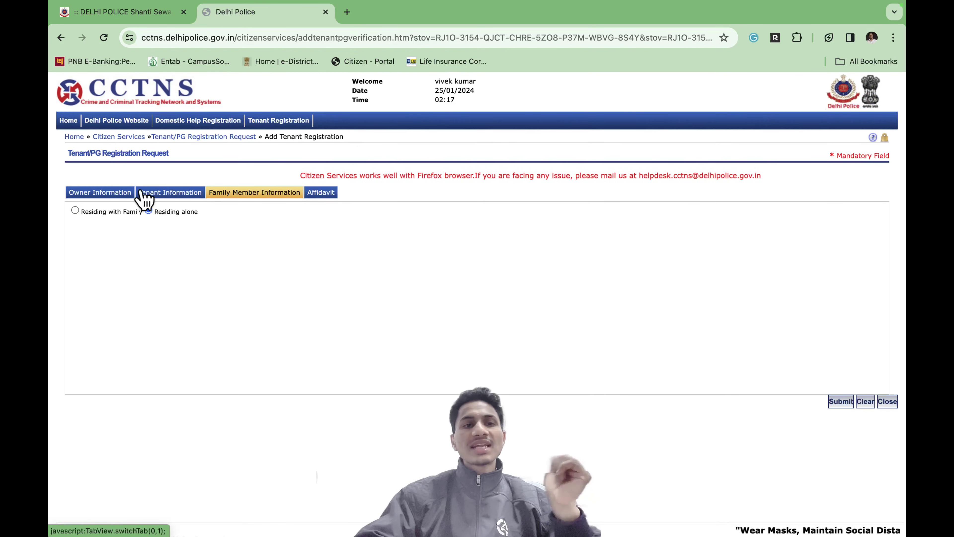
click(75, 210)
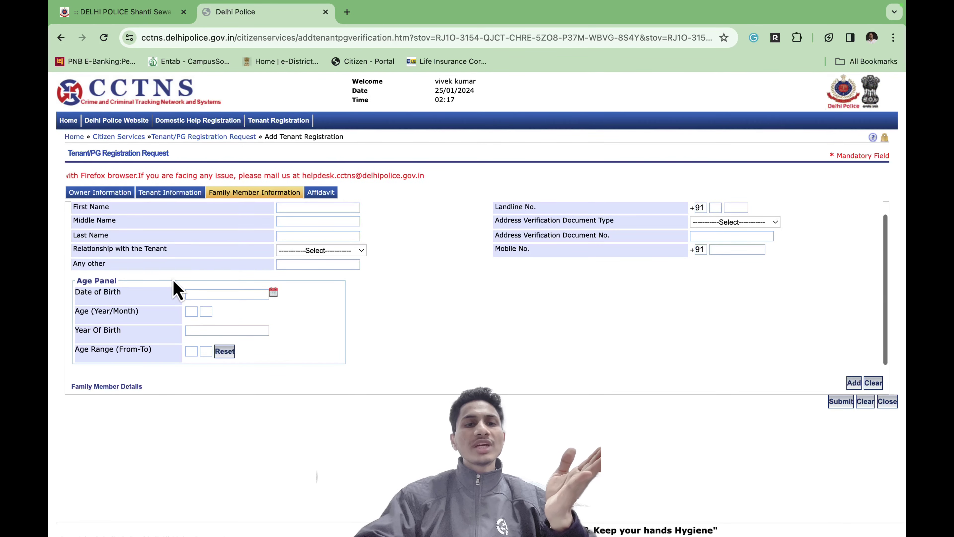
scroll(176, 297, down, 3)
scroll(183, 318, up, 3)
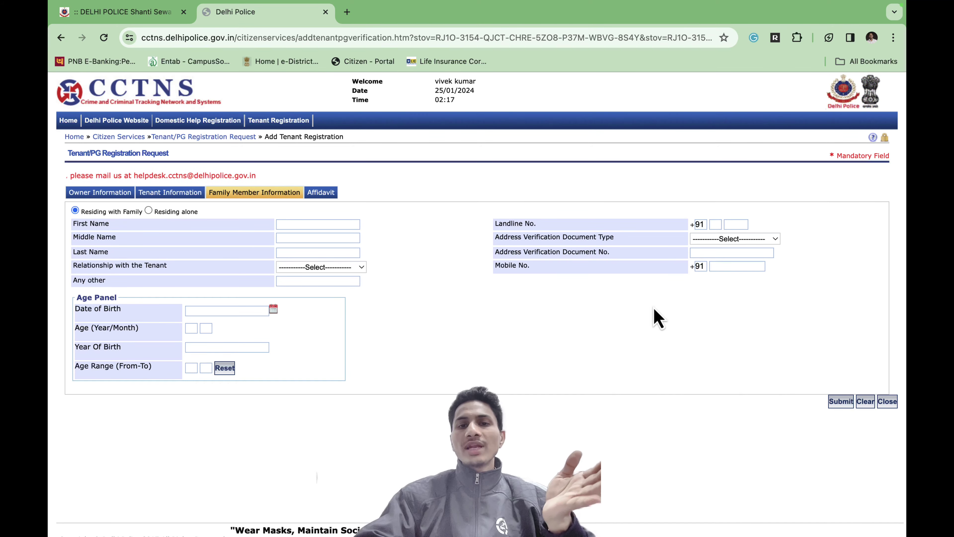
scroll(632, 338, down, 3)
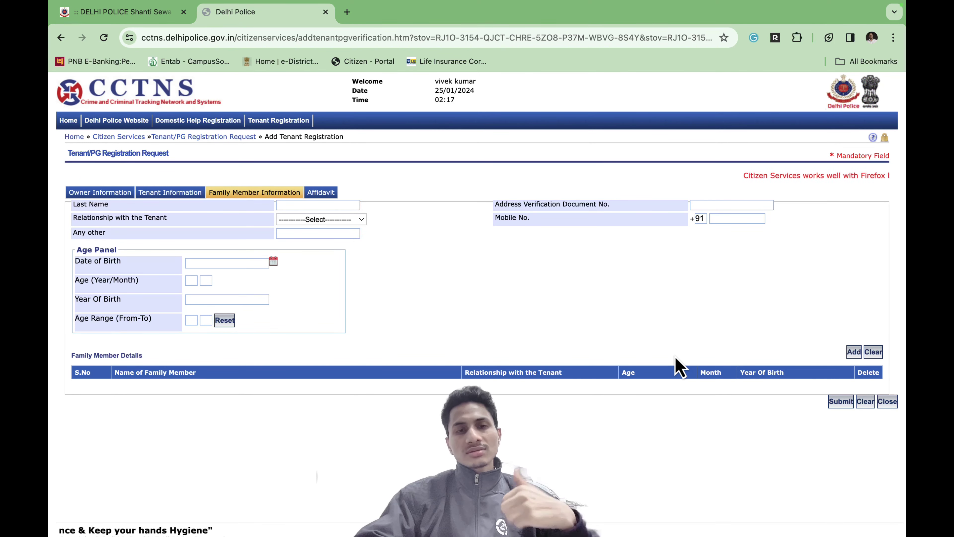
scroll(676, 366, up, 3)
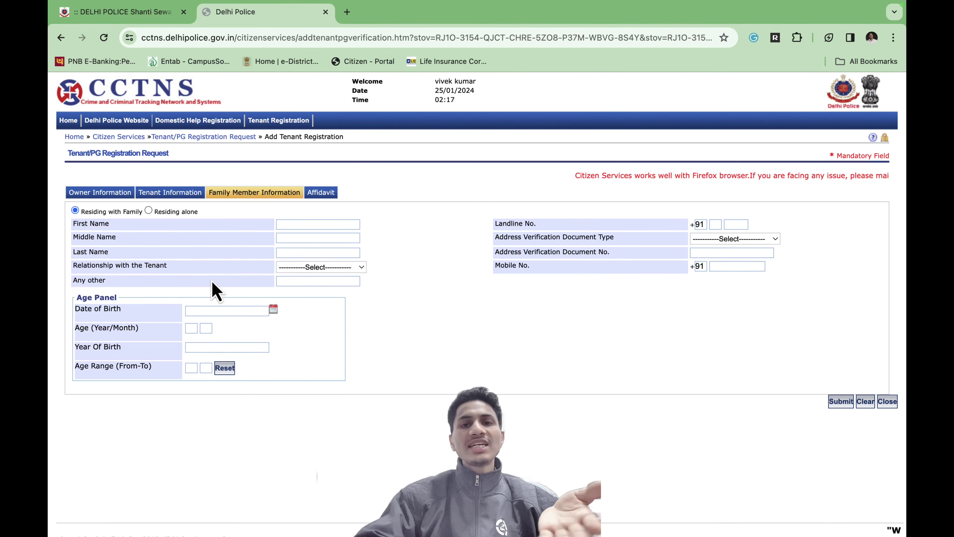
scroll(732, 366, down, 3)
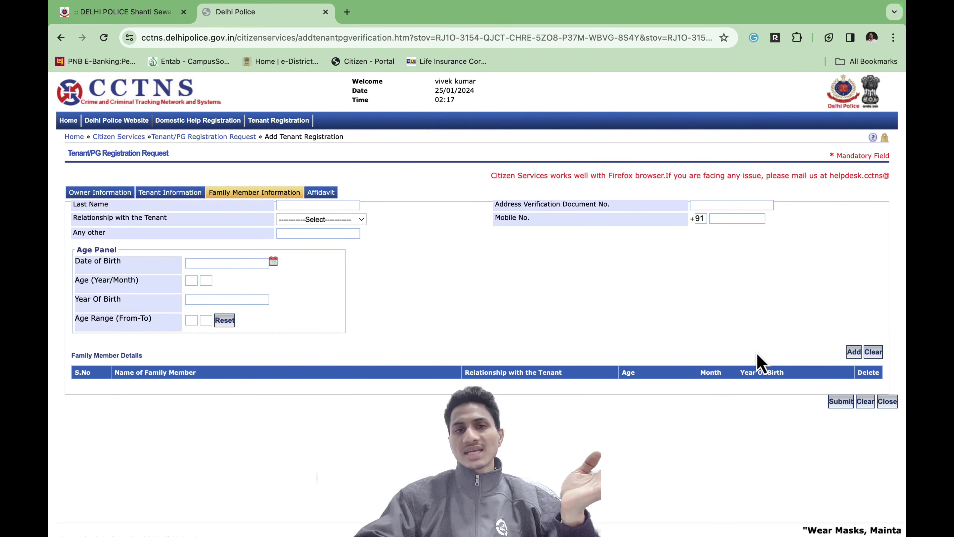
scroll(760, 362, up, 3)
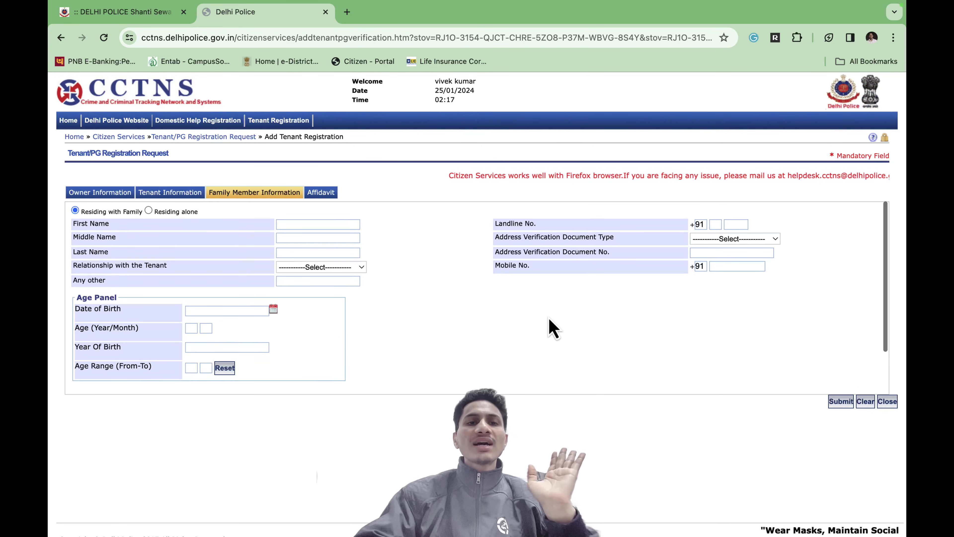
click(328, 195)
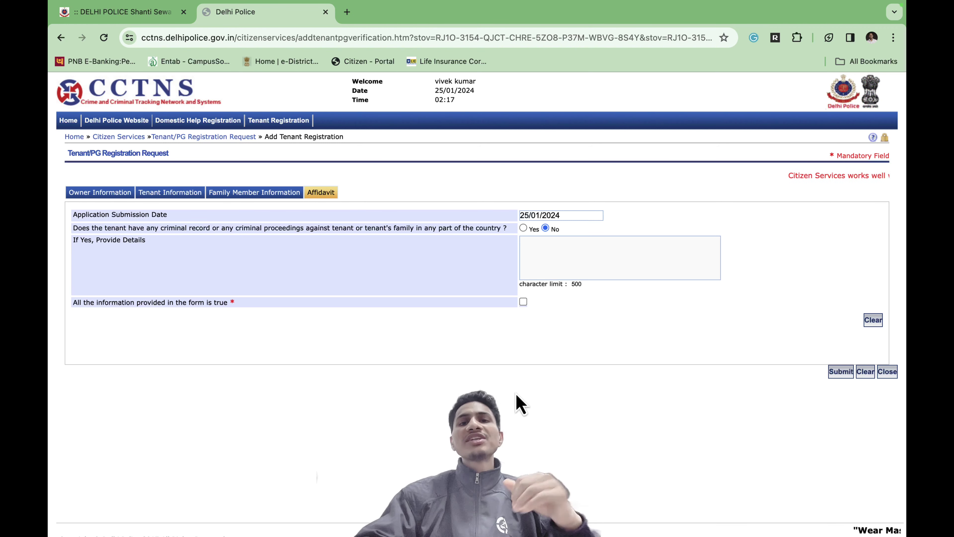
Step: Open the tenant registration request dated 20/11/2020 from the submitted registrations and generate its printable PDF
mouse_move(279, 121)
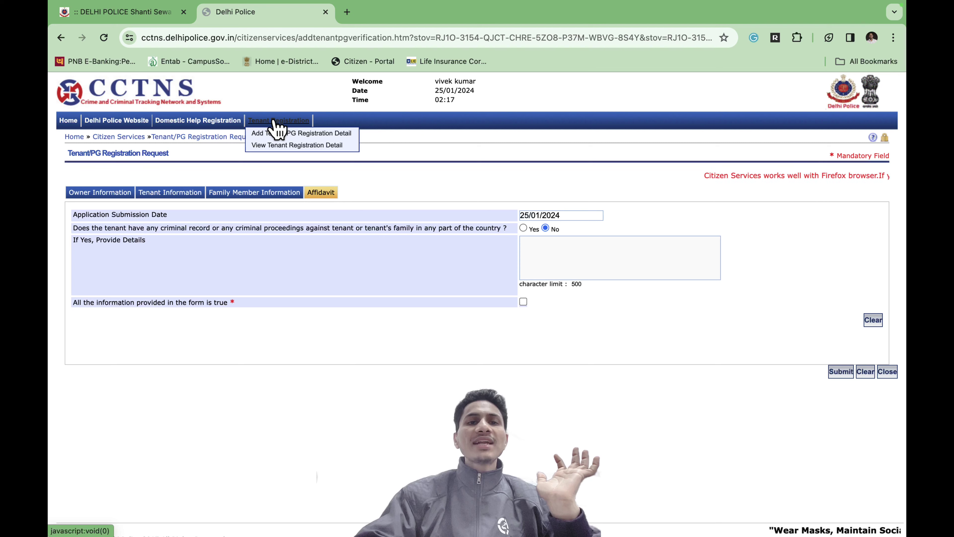
click(308, 147)
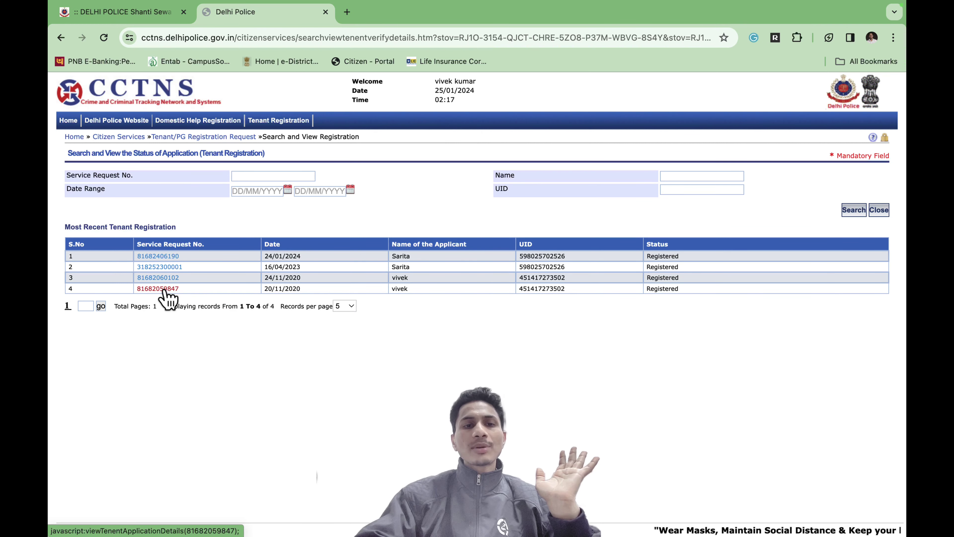
click(166, 297)
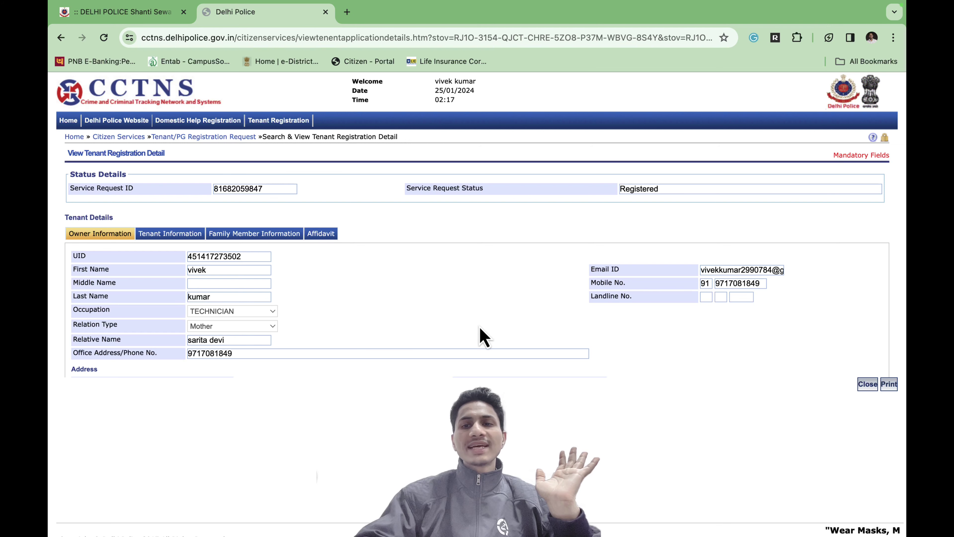
scroll(483, 337, down, 3)
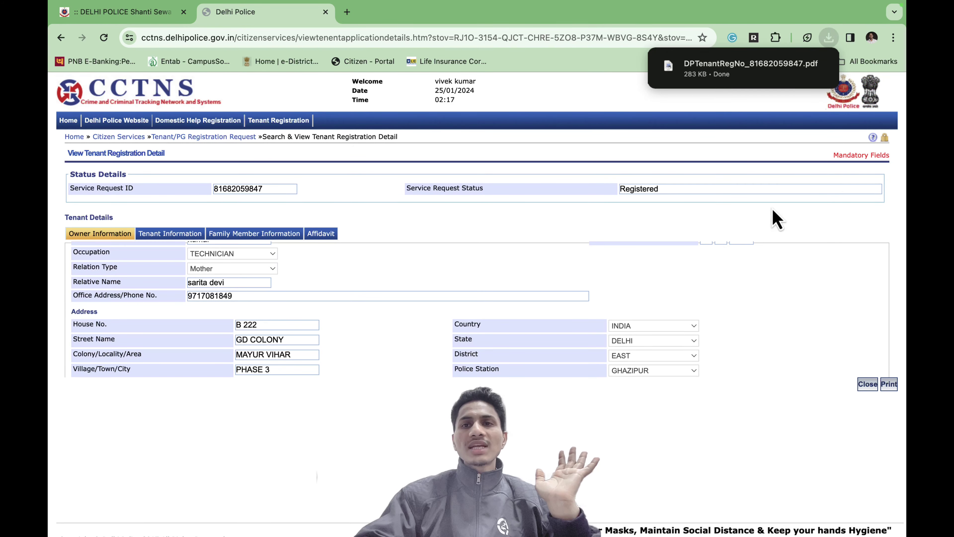
Step: Open the downloaded tenant registration PDF and examine both of its pages
click(829, 38)
click(715, 107)
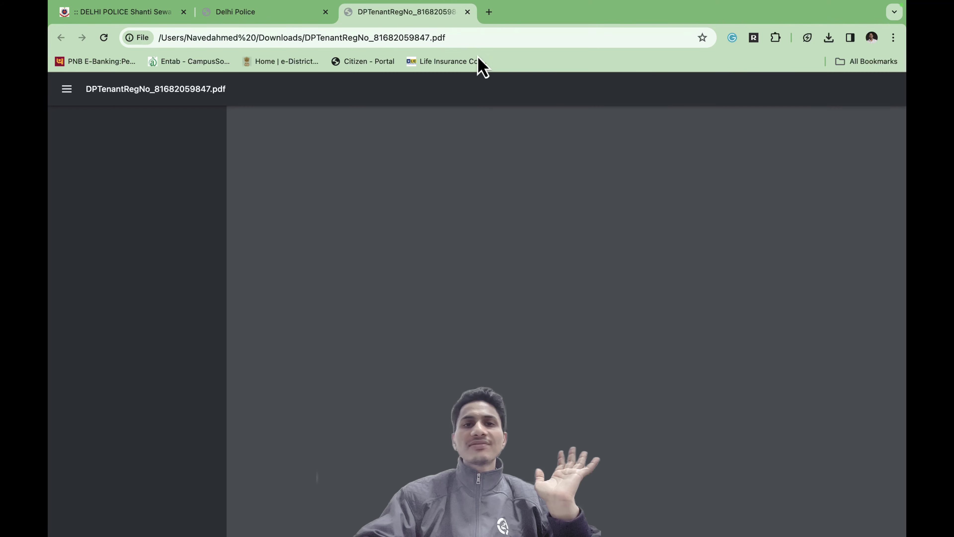
scroll(426, 221, down, 15)
scroll(426, 218, up, 10)
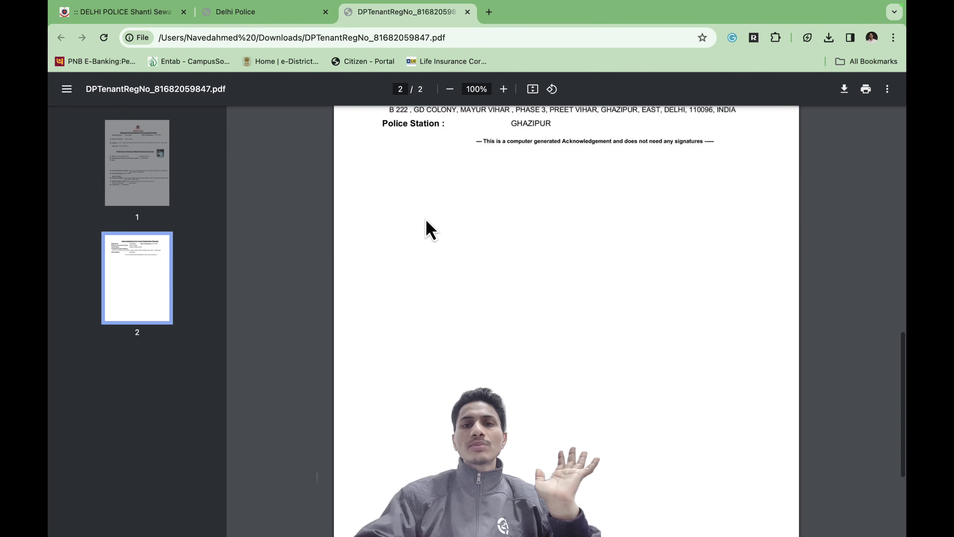
scroll(425, 218, down, 5)
scroll(426, 218, up, 5)
scroll(426, 221, up, 5)
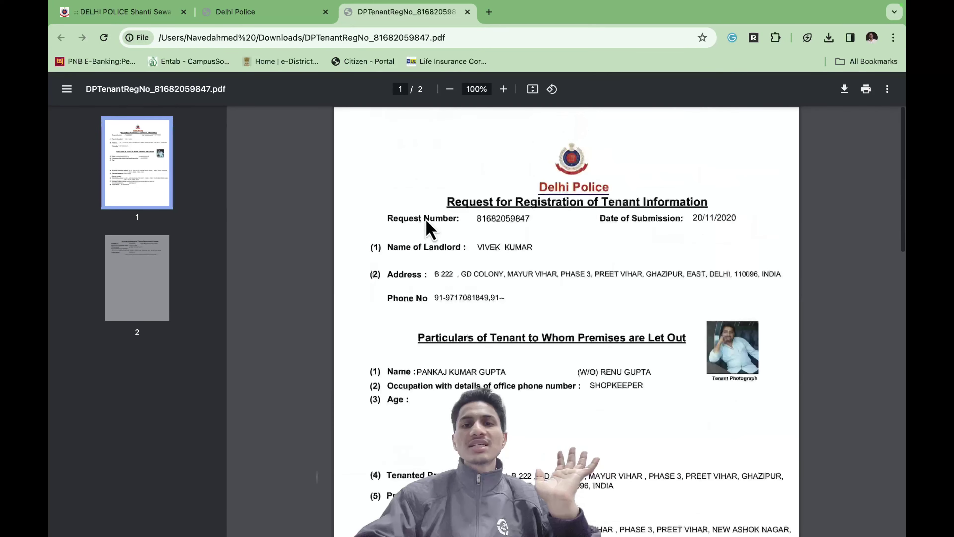
scroll(426, 221, down, 15)
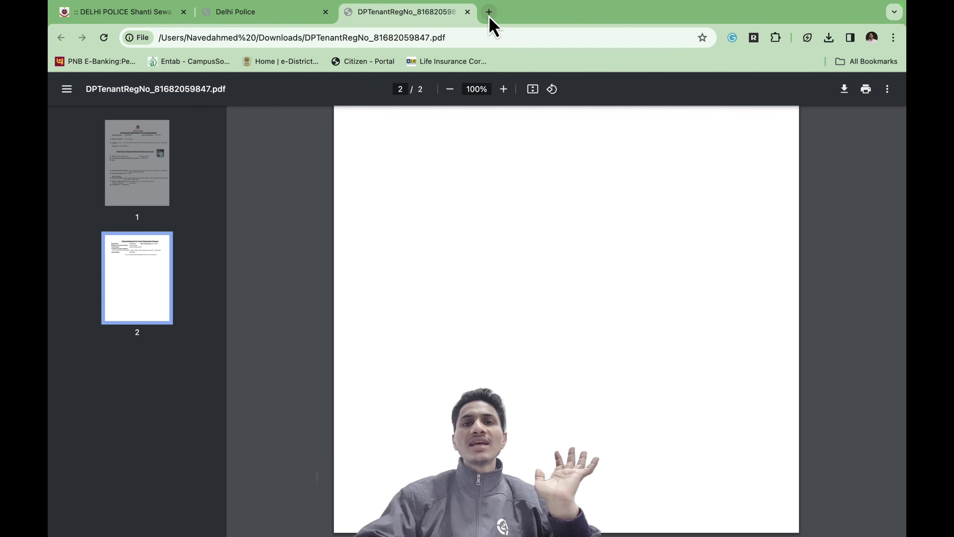
Step: Open a new browser tab, close the registration PDF and return to the portal's list of submitted tenant registrations
click(488, 12)
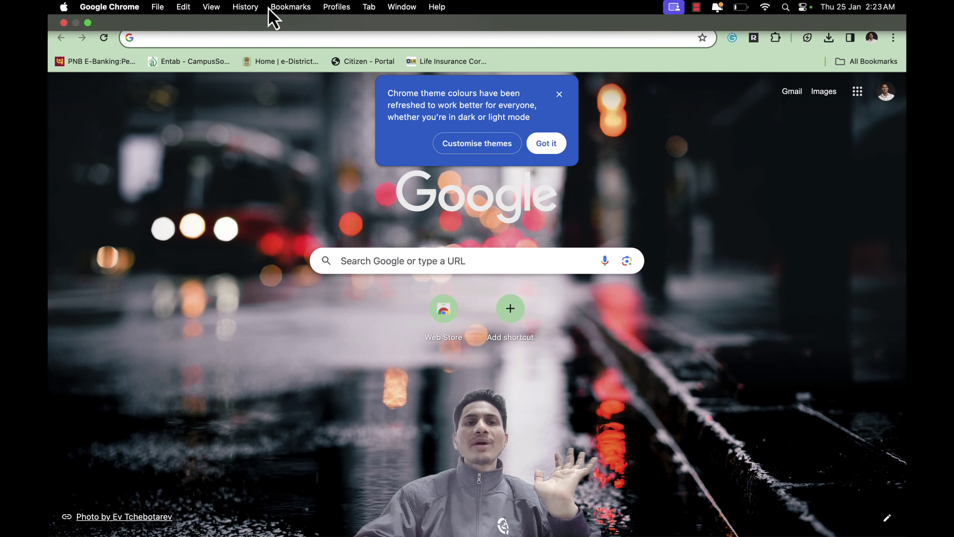
click(269, 13)
mouse_move(292, 121)
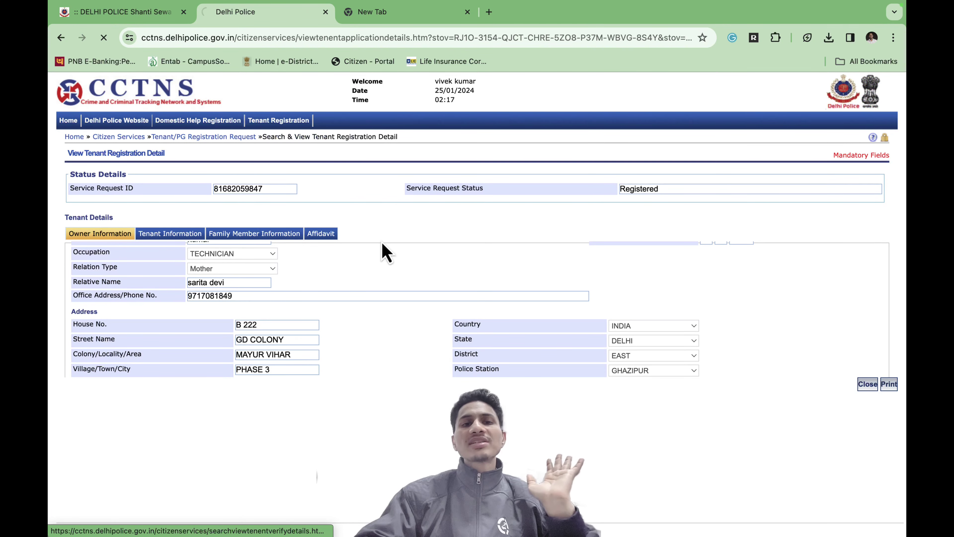